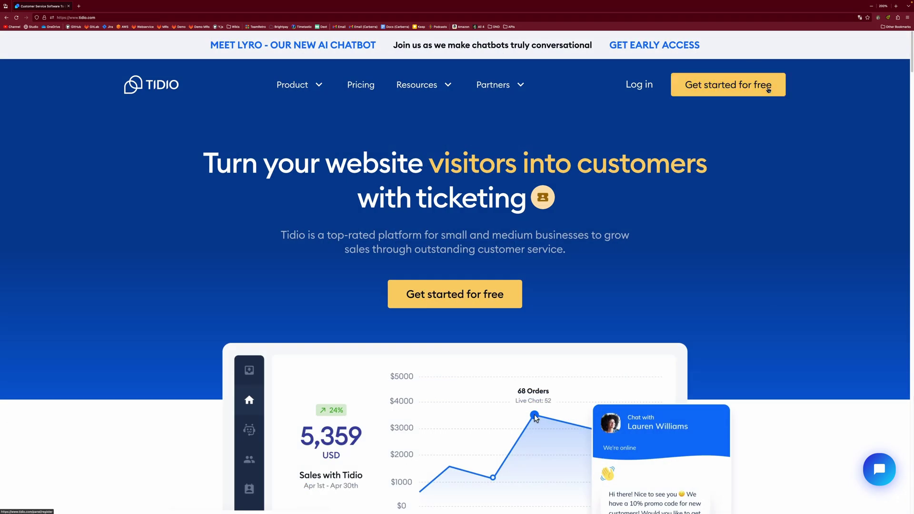
Step: Enter the account e-mail address in the Tidio free sign-up form
left_click(768, 89)
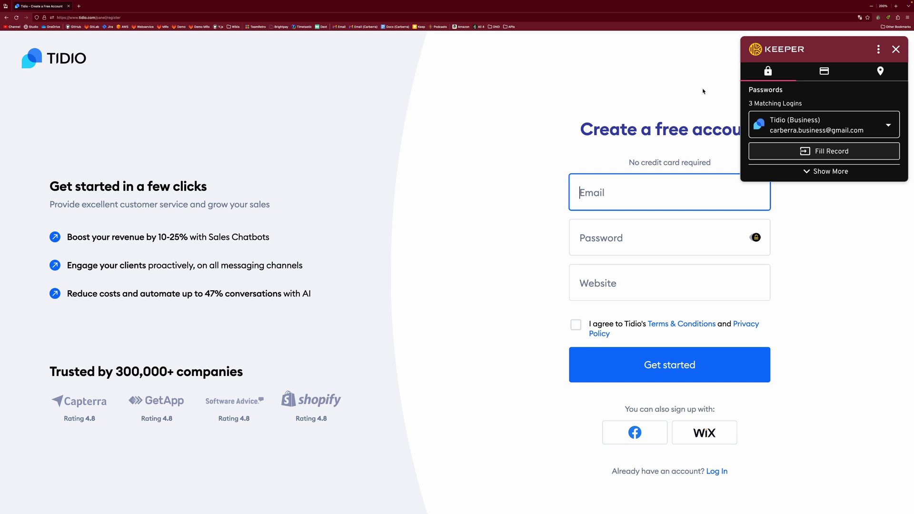
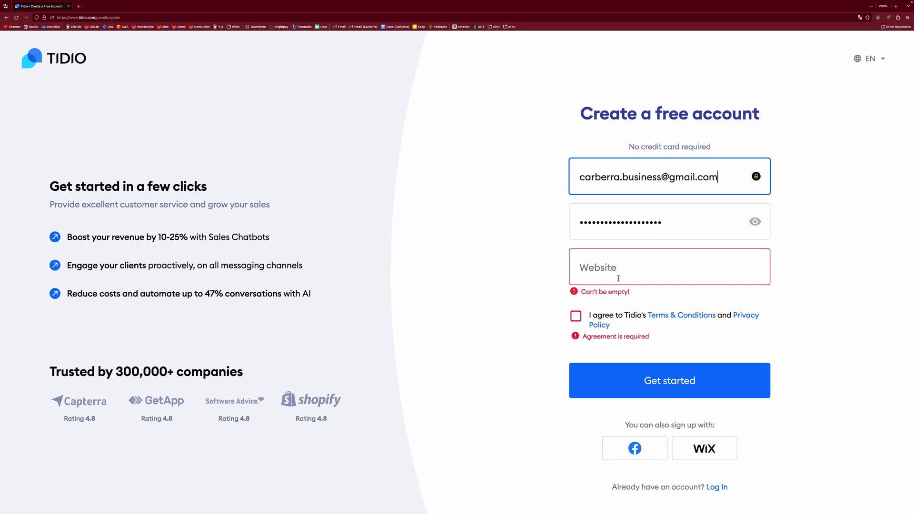
left_click(618, 267)
type("https://carberra.xyz")
left_click_drag(695, 267, 567, 275)
left_click(654, 273)
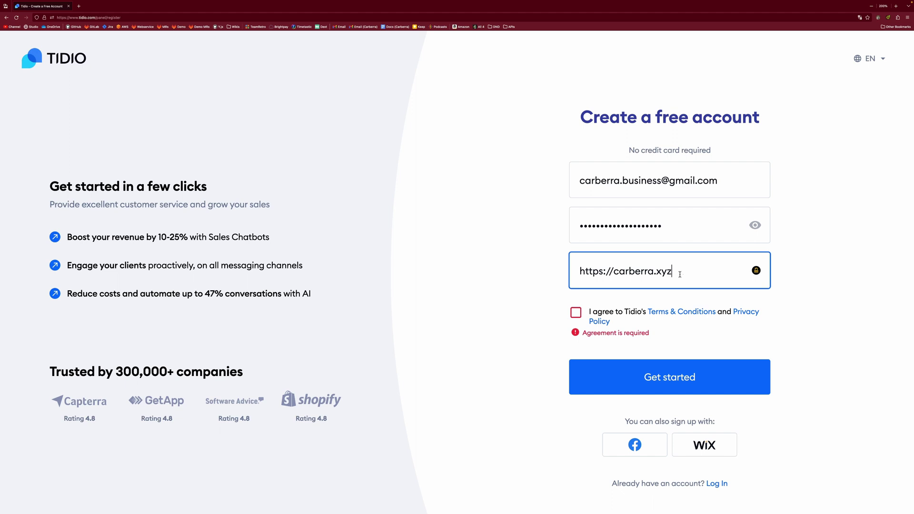
triple_click(687, 274)
left_click(688, 274)
left_click(575, 312)
left_click(704, 374)
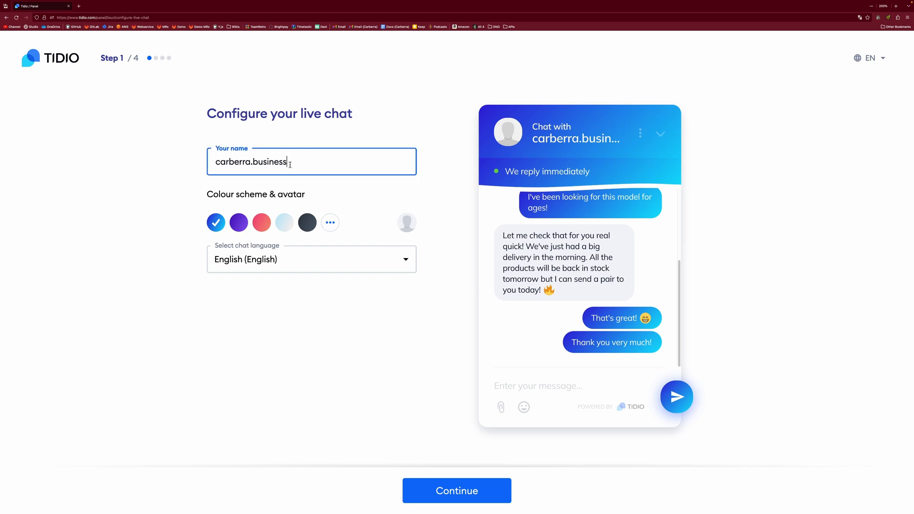
Step: Replace the prefilled chat display name with 'Carberra'
key("ctrl+a")
key("BackSpace")
type("Carberra")
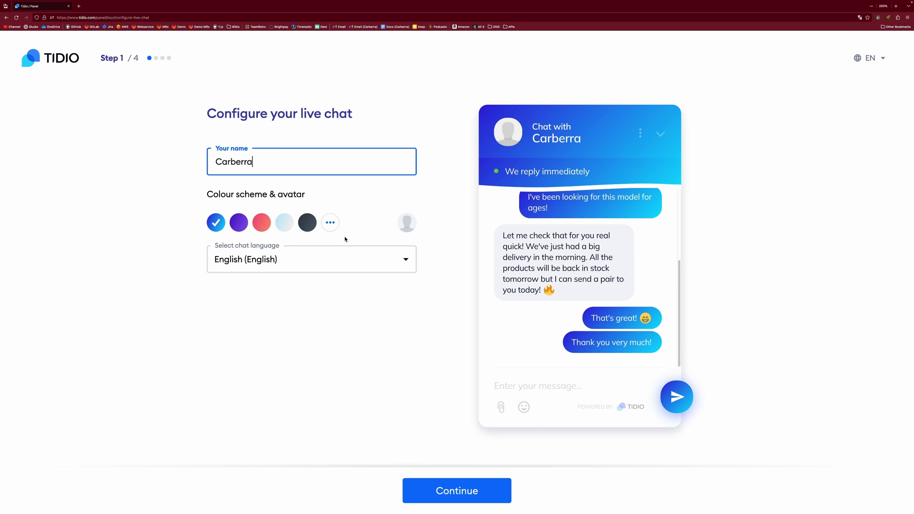
Step: Give the chat the purple colour scheme and continue to step 2
left_click(333, 224)
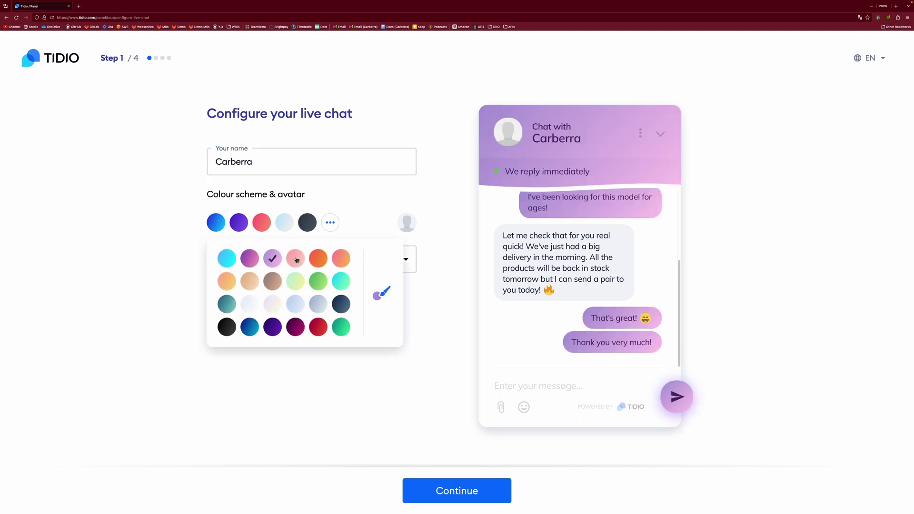
left_click(295, 258)
left_click(341, 259)
left_click(250, 328)
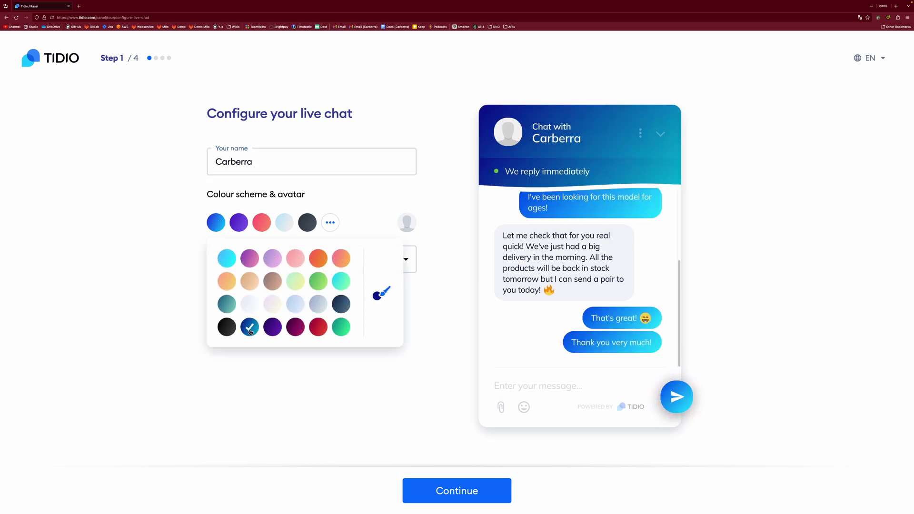
left_click(226, 258)
left_click(272, 328)
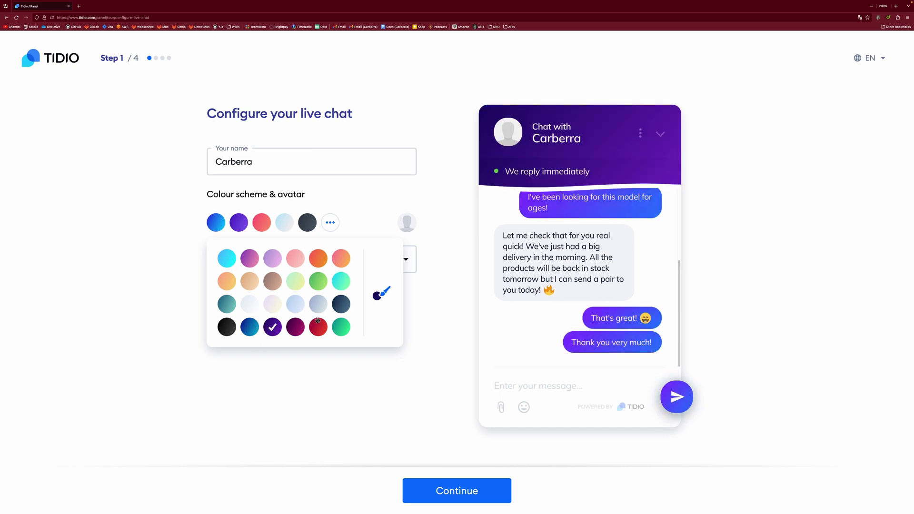
left_click(285, 394)
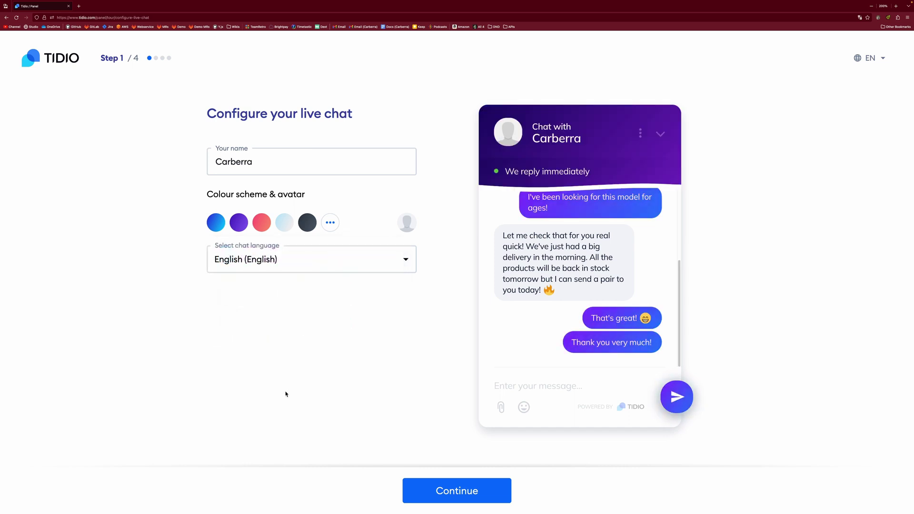
left_click(331, 222)
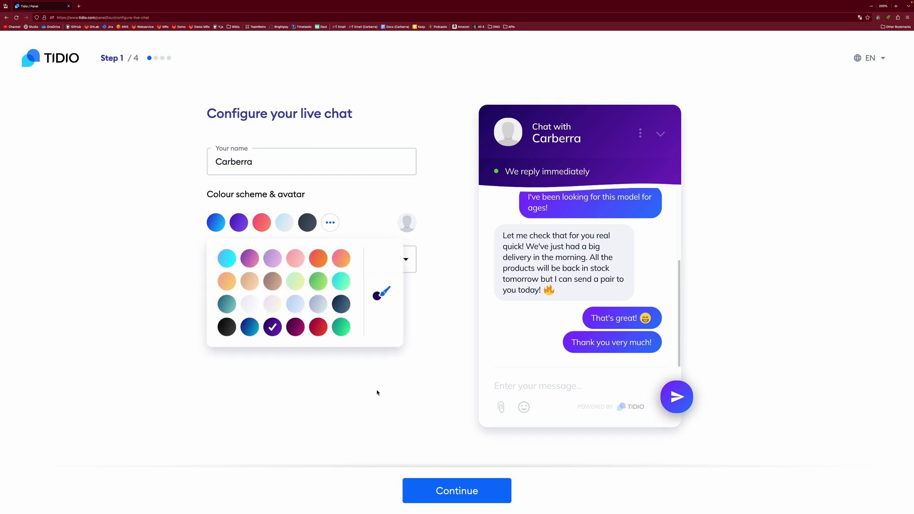
left_click(363, 401)
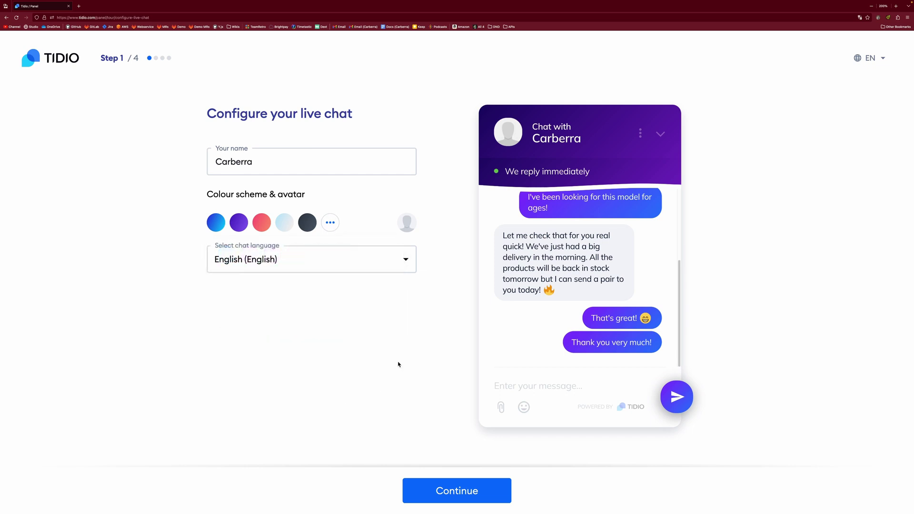
left_click(463, 489)
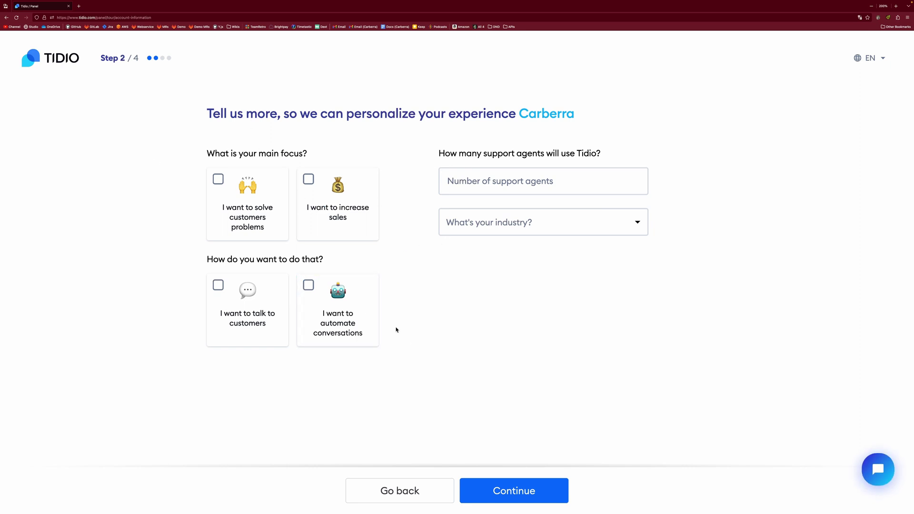
Step: Choose solving customers' problems and automating conversations as focus, with 0 support agents
left_click(219, 180)
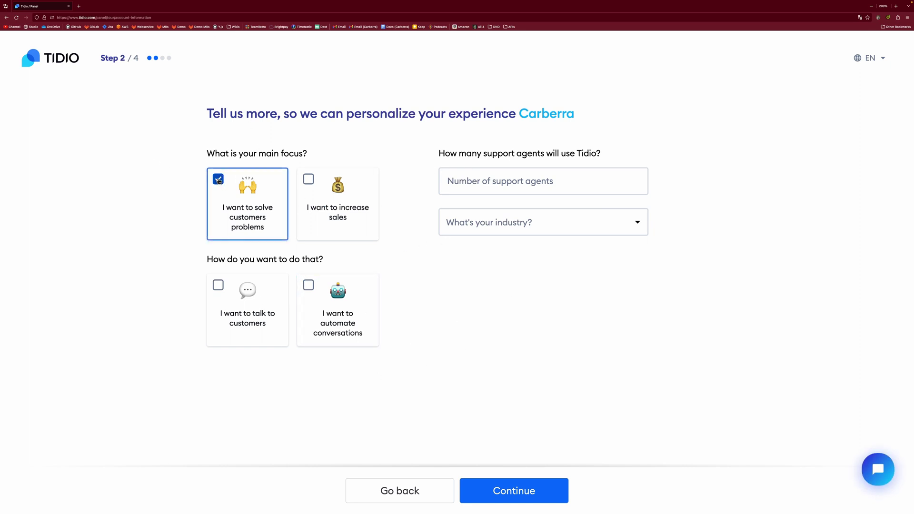
left_click(308, 285)
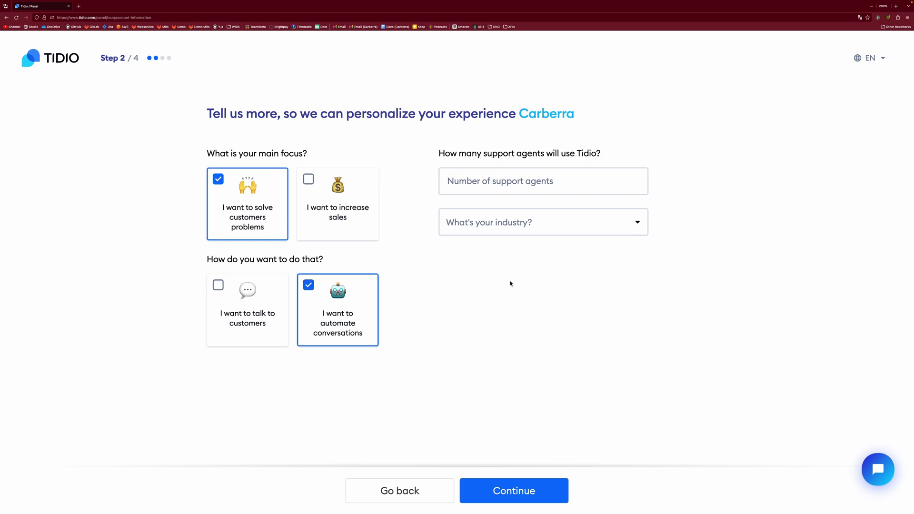
left_click(553, 180)
type("0")
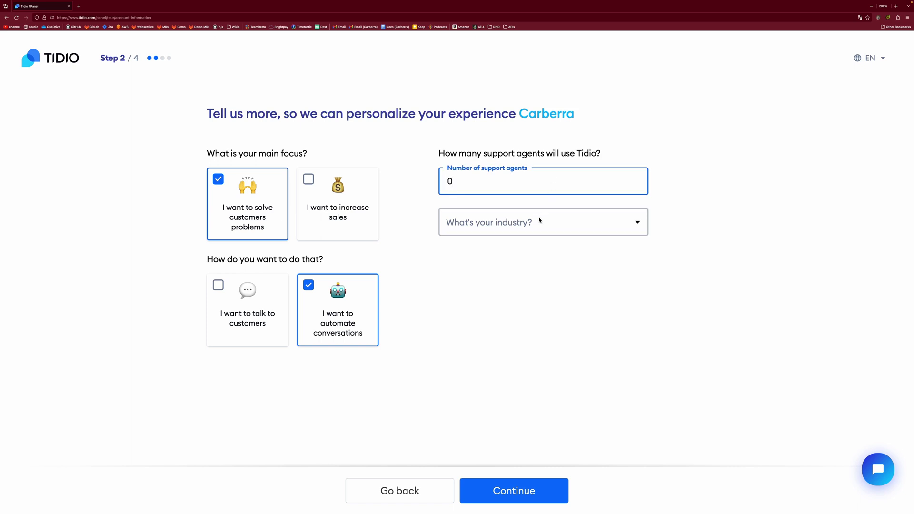
Step: Set industry to Blog and monthly inquiries to '0 - just getting started', then continue
left_click(552, 222)
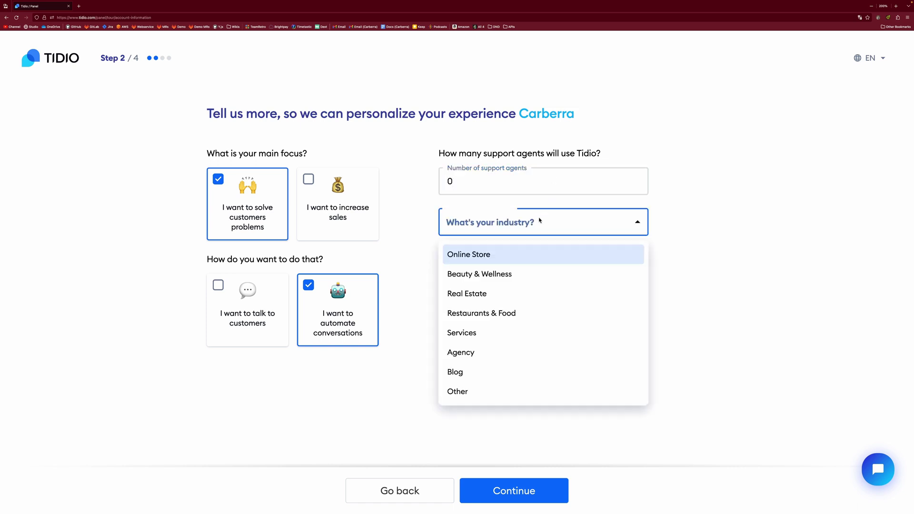
left_click(484, 378)
left_click(547, 289)
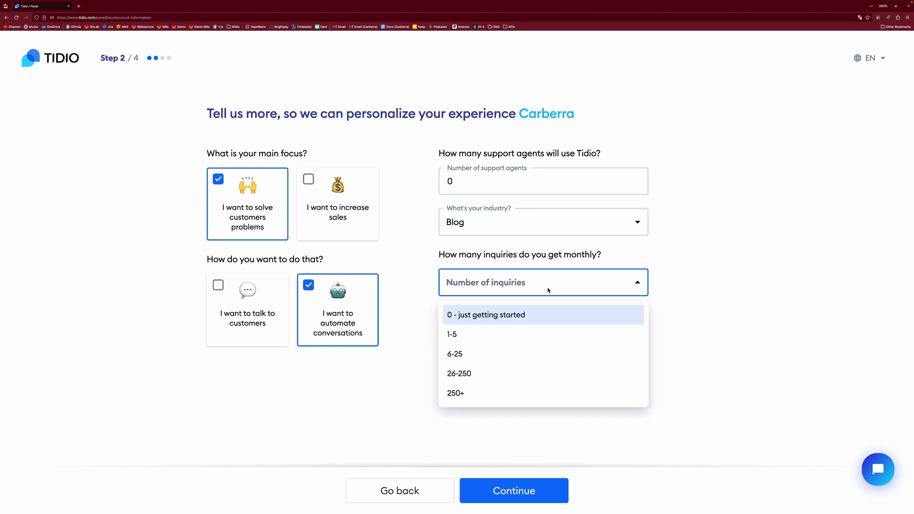
left_click(540, 312)
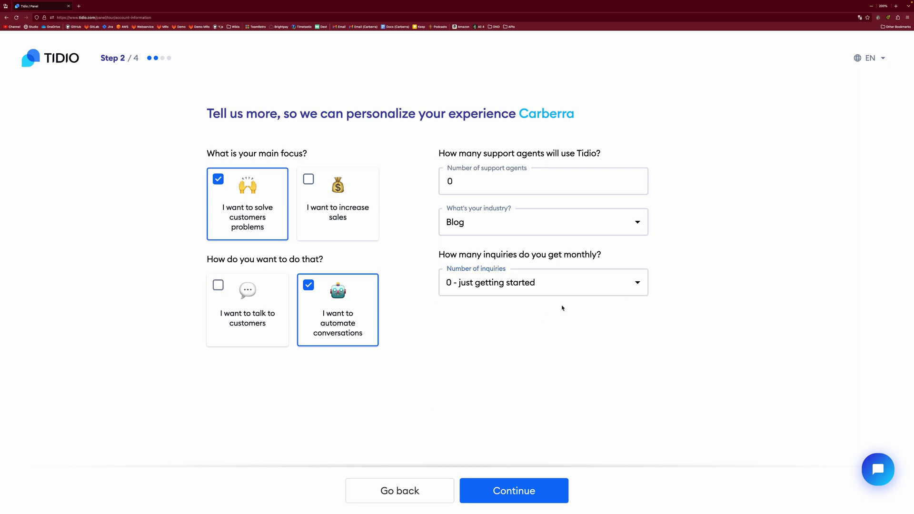
left_click(591, 289)
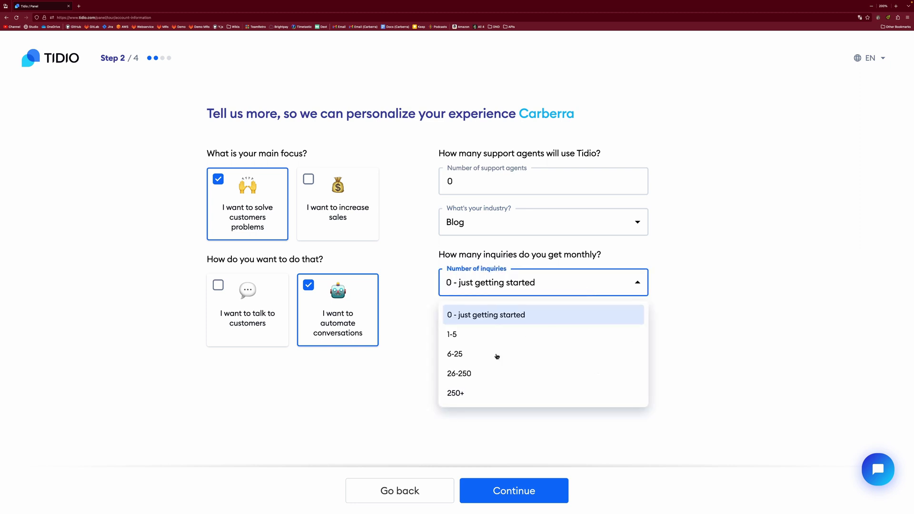
left_click(523, 323)
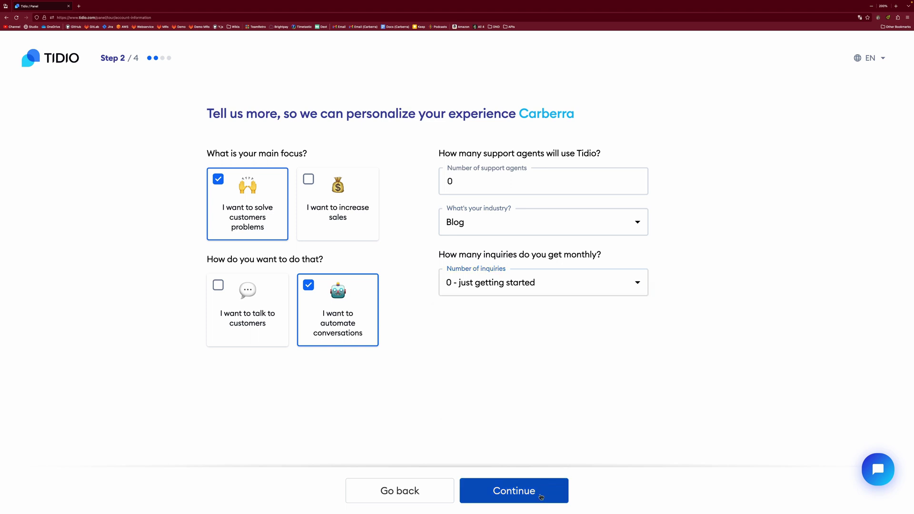
left_click(547, 483)
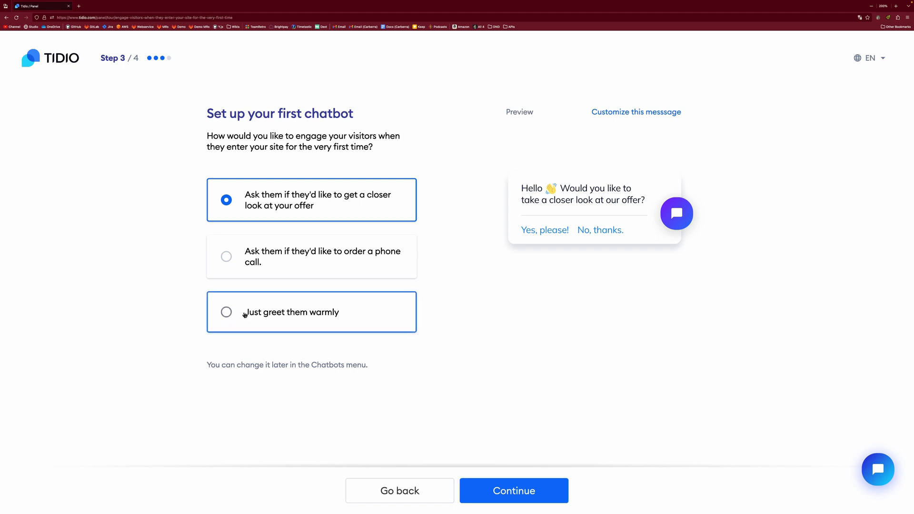
Step: Pick 'Just greet them warmly' for the first chatbot and continue past the widget install step
left_click(226, 313)
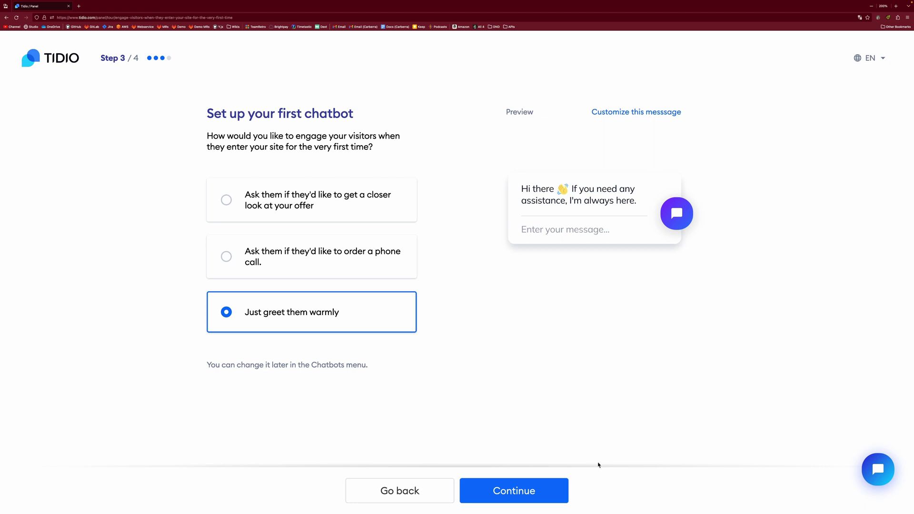
left_click(527, 496)
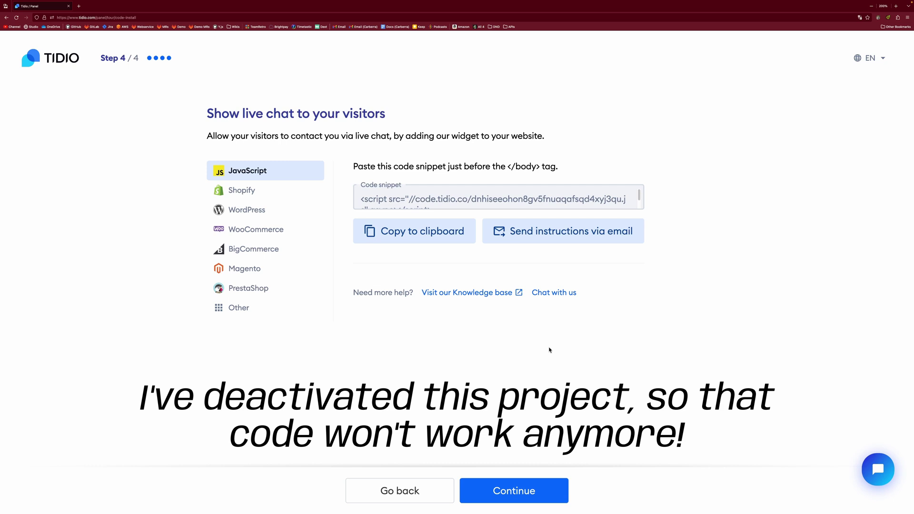
left_click(543, 488)
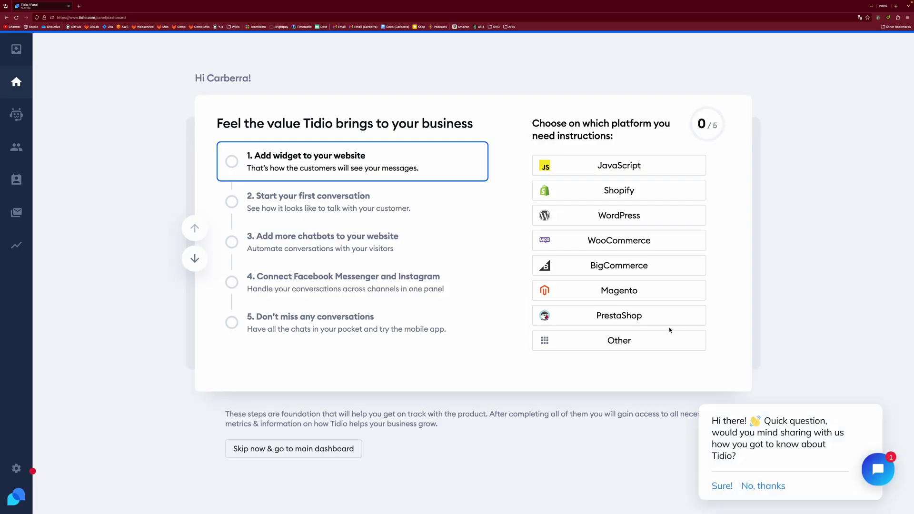
Step: Skip to the main dashboard, answer 'No, thanks' to the chat survey, and minimize the chat
key("XF86AudioMute")
left_click(308, 447)
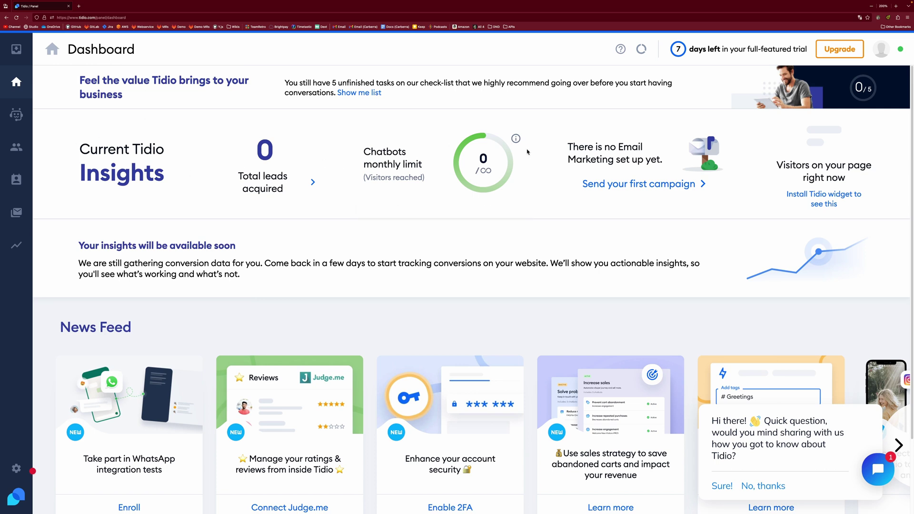
mouse_move(514, 136)
scroll(452, 259, "down", 2)
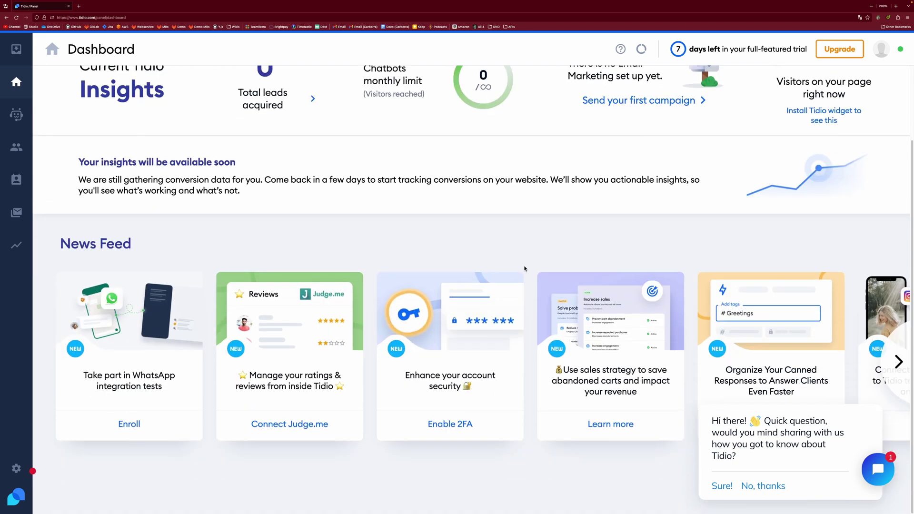
scroll(547, 229, "up", 2)
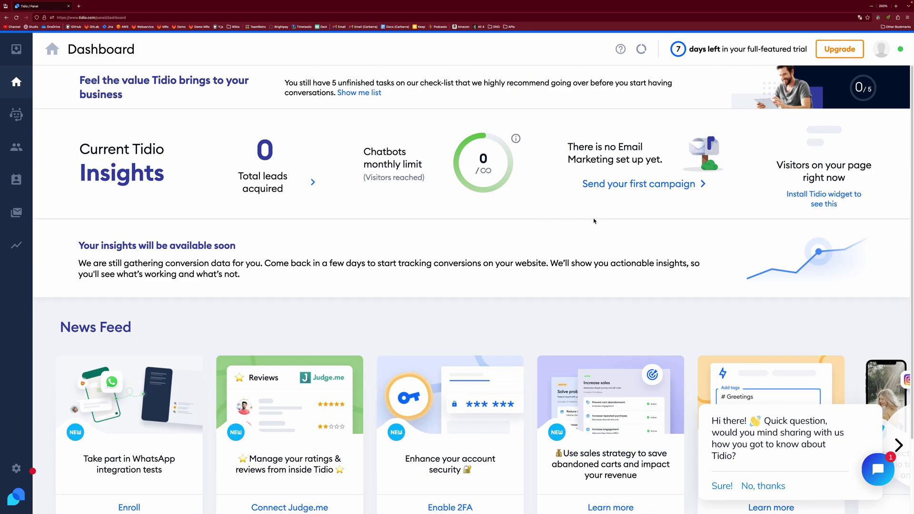
left_click(762, 486)
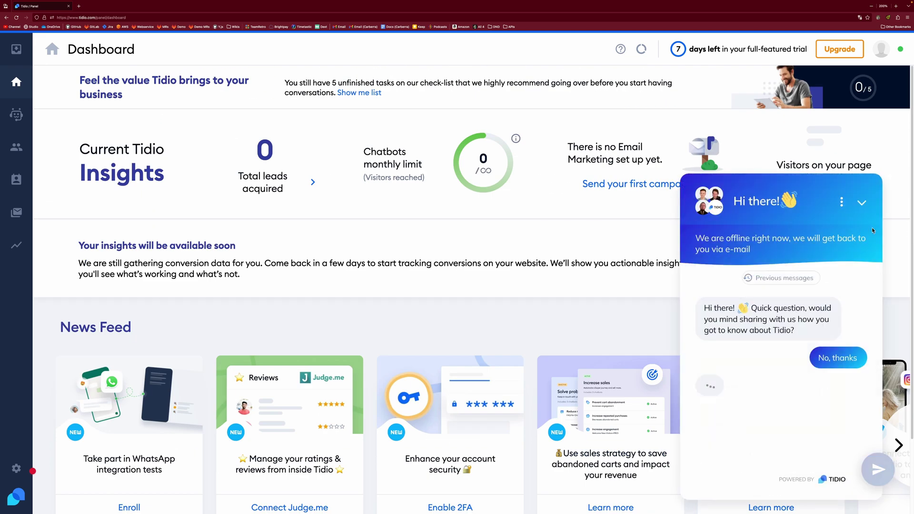
left_click(860, 204)
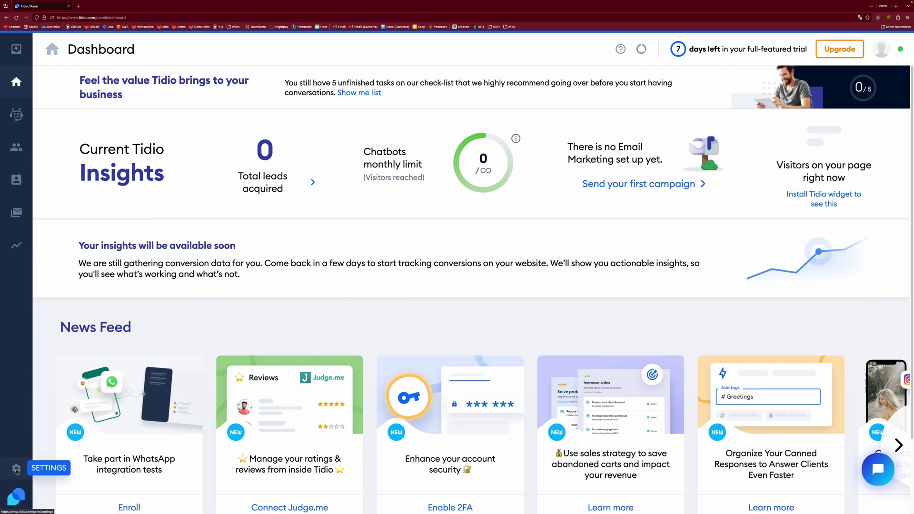
Step: Copy the JavaScript snippet from Live Chat Installation settings after viewing the Shopify and WordPress options
left_click(17, 469)
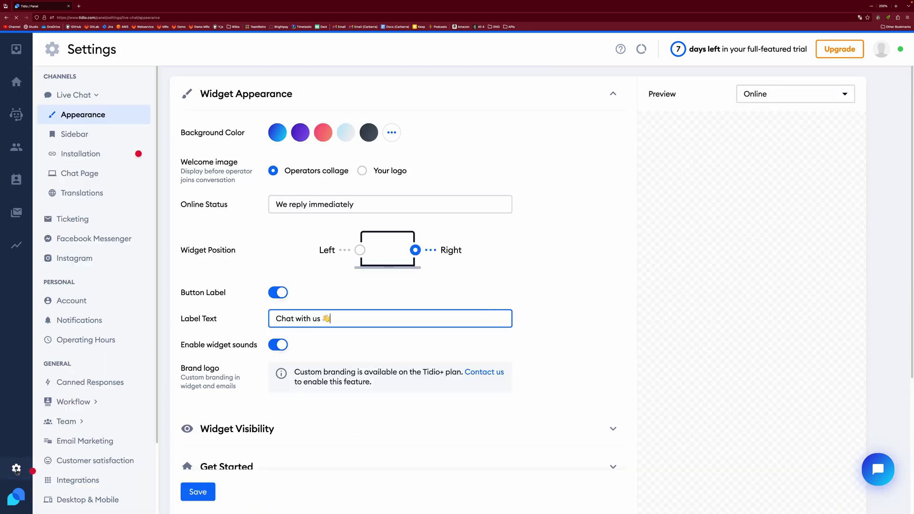
left_click(98, 156)
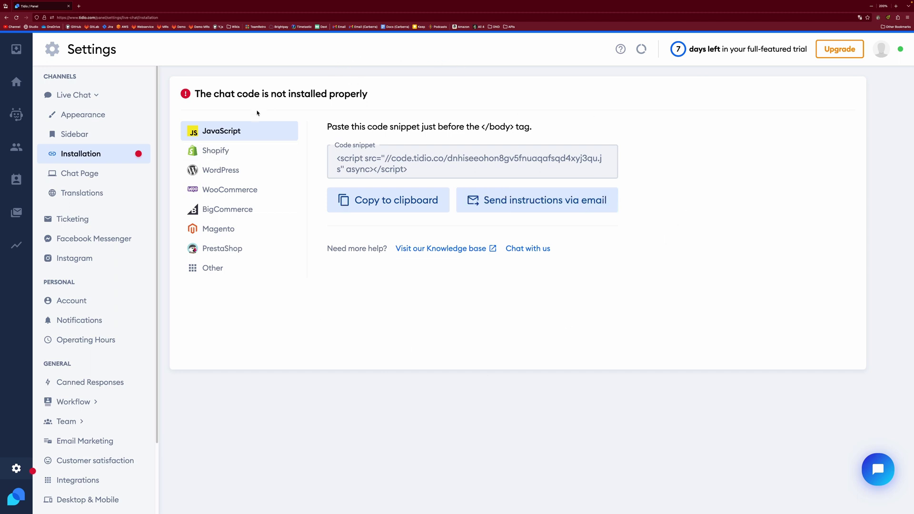
left_click(258, 154)
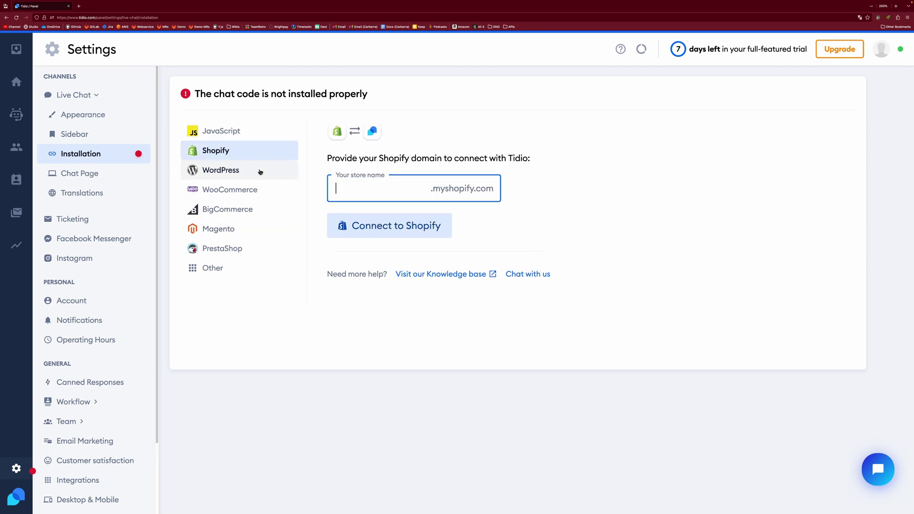
left_click(259, 171)
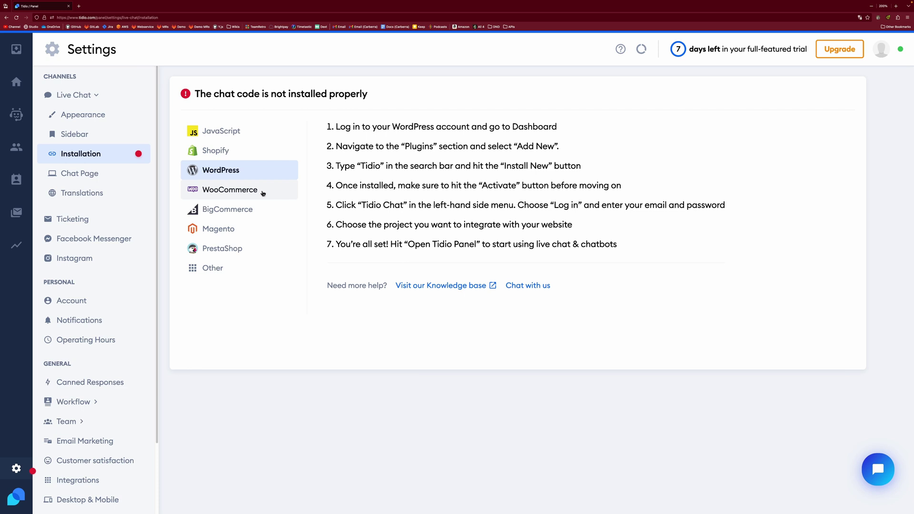
left_click(248, 134)
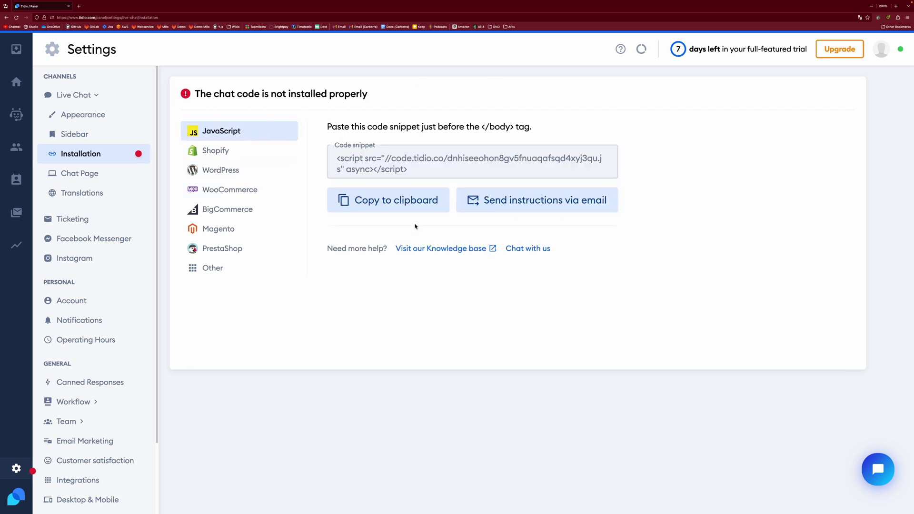
left_click(398, 202)
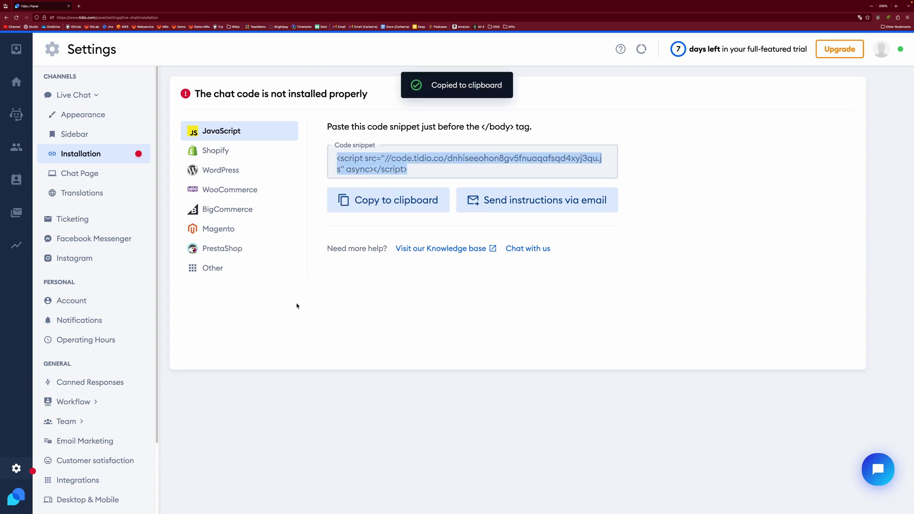
key("ctrl+Right")
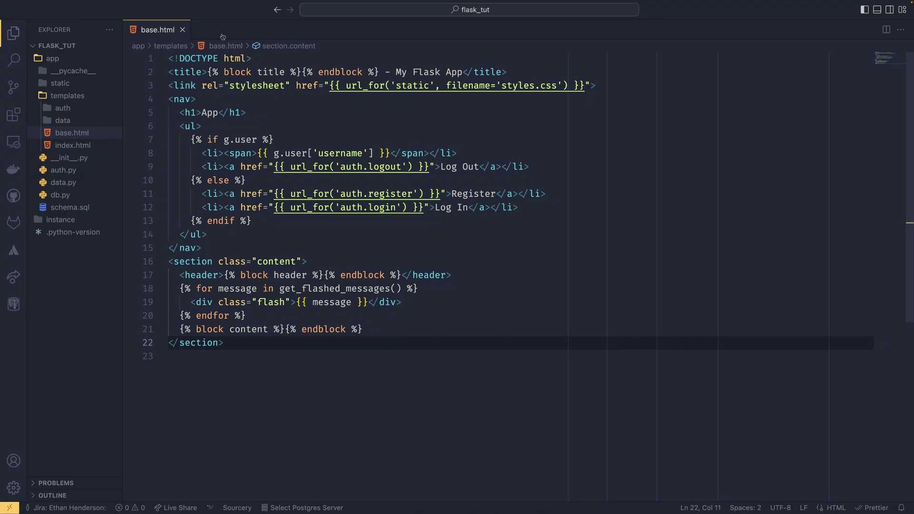
Step: Paste the Tidio script tag into base.html as line 3, after the title line
left_click(512, 332)
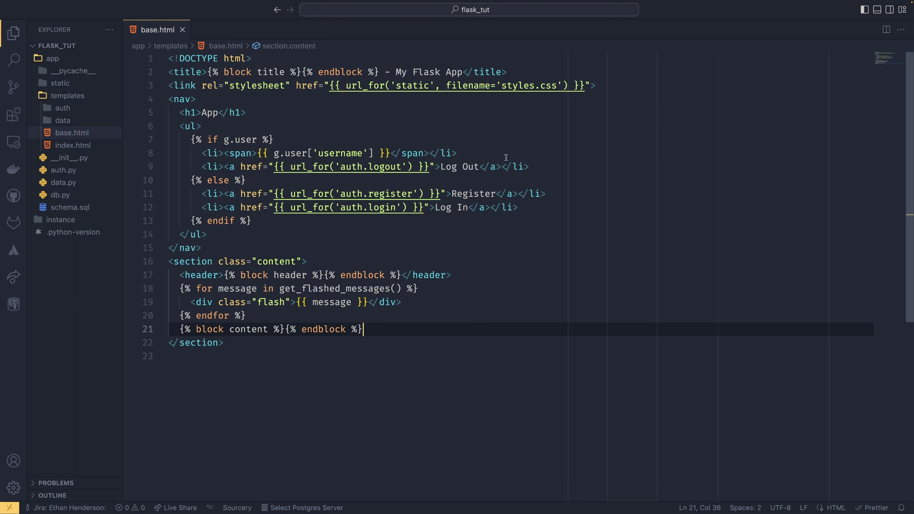
left_click(534, 71)
key("Return")
key("super+v")
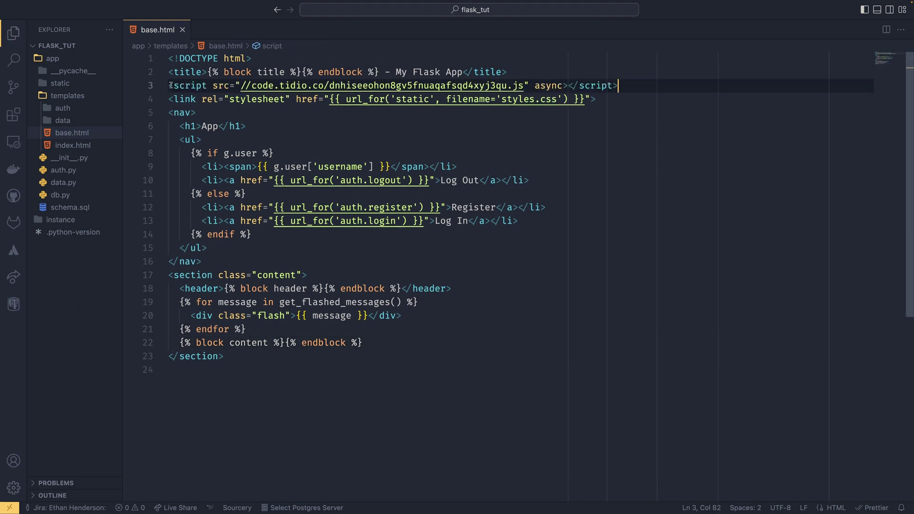
left_click_drag(169, 85, 189, 87)
left_click(203, 85)
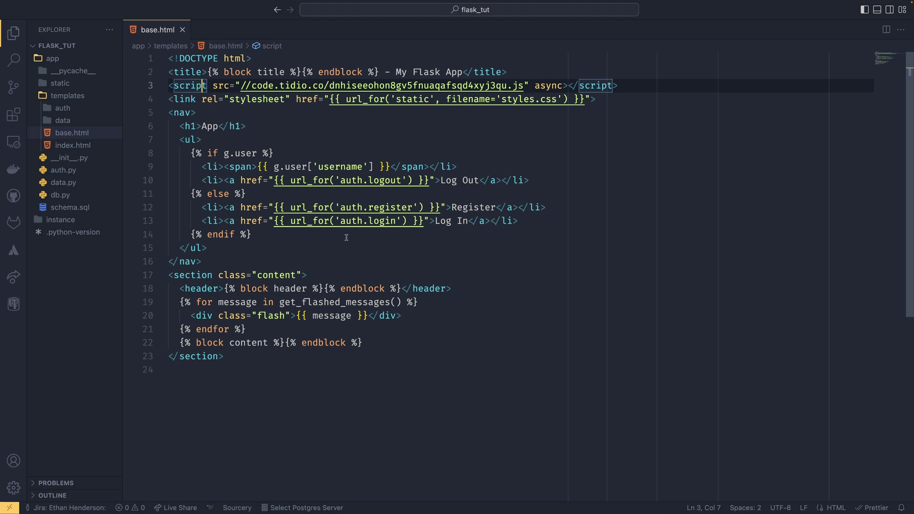
left_click_drag(635, 87, 182, 85)
left_click(252, 86)
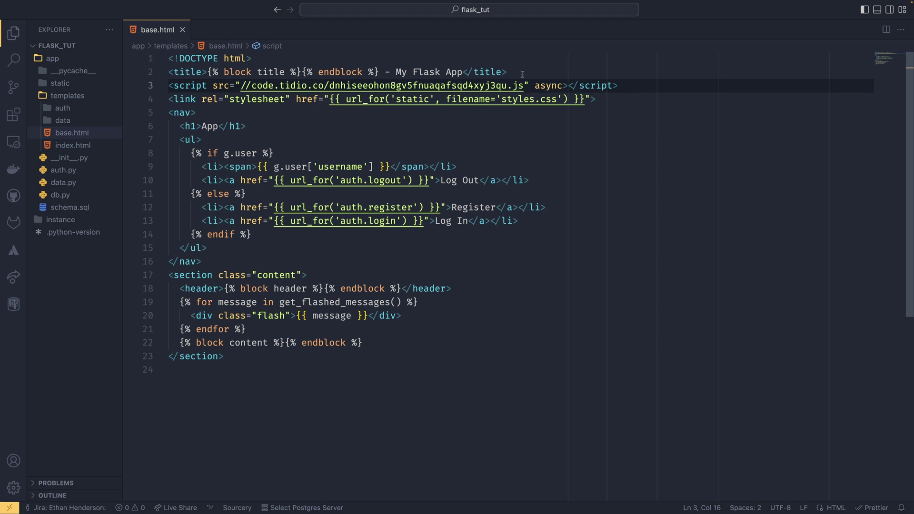
double_click(546, 85)
left_click(621, 86)
left_click(613, 86)
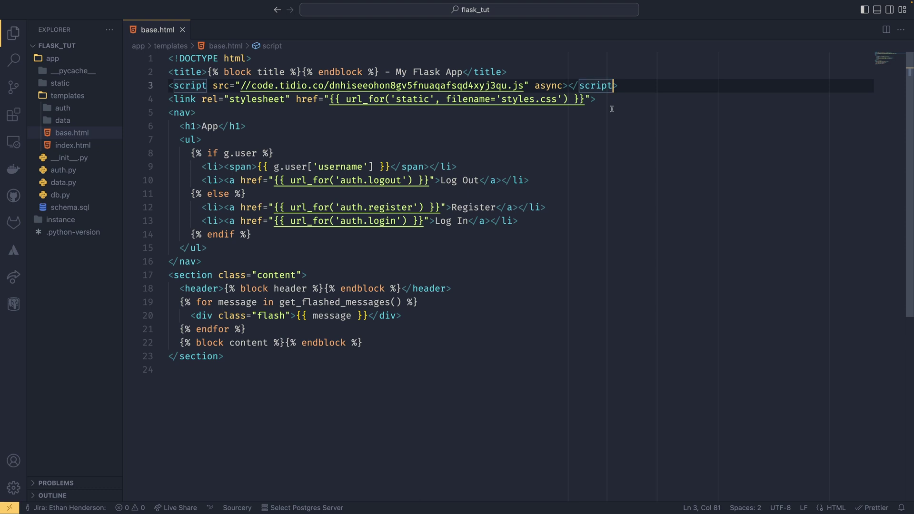
Step: Run 'flask --app app run' in the integrated terminal to start the server
left_click(586, 148)
key("ctrl+grave")
type("flask --app app run")
key("Return")
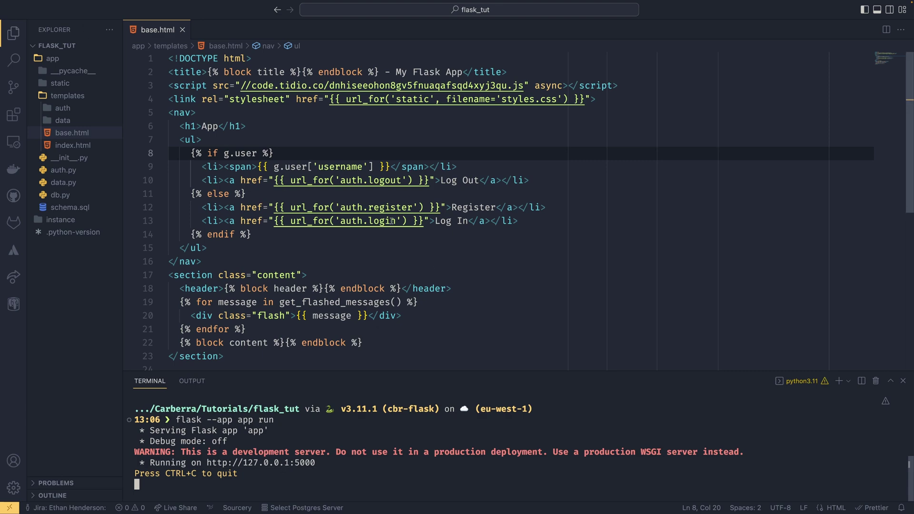
left_click_drag(203, 261, 257, 289)
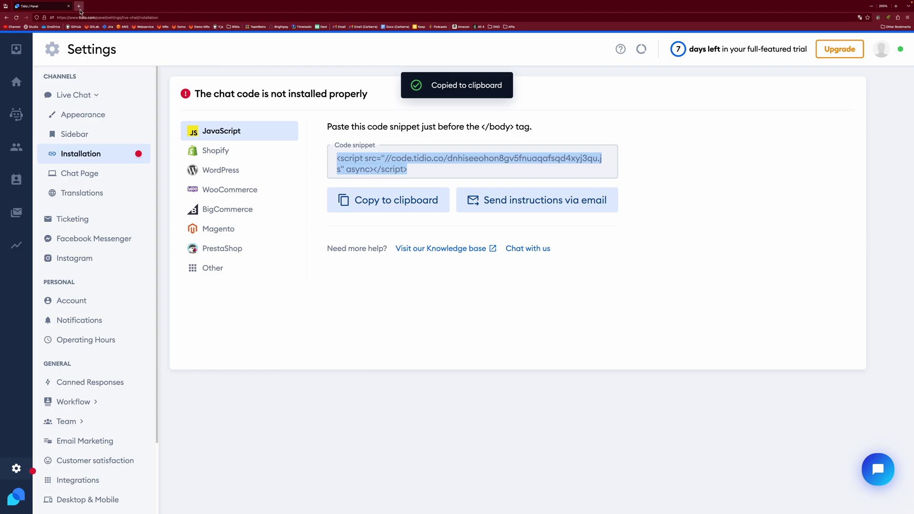
Step: Load 127.0.0.1:5000 in a new Firefox tab to see the Tidio widget on the homepage
double_click(83, 9)
type("127.")
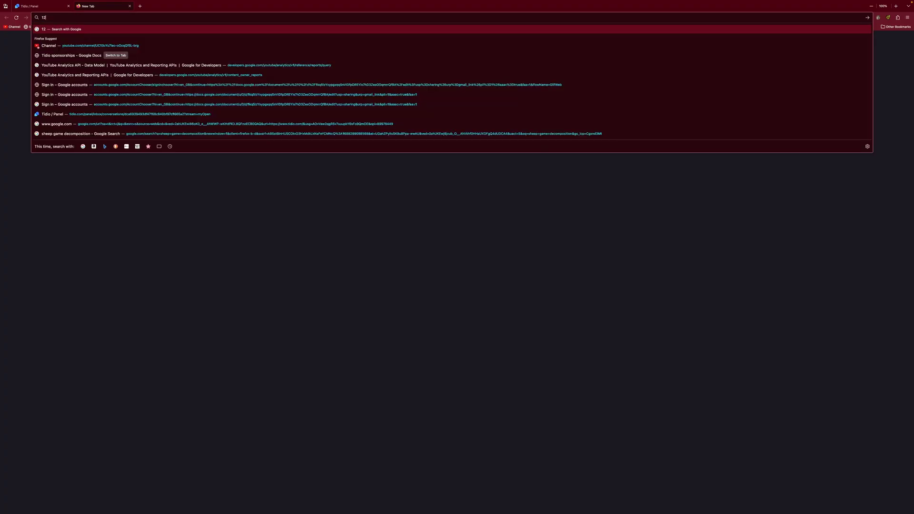
type("0.0.1:5000")
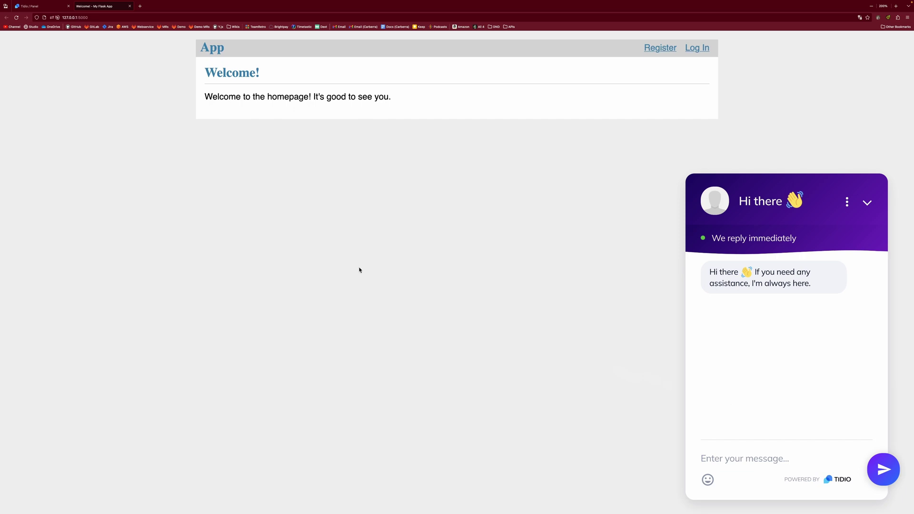
Step: In widget Appearance settings, keep the widget on the right and turn off the button's text label
left_click(41, 21)
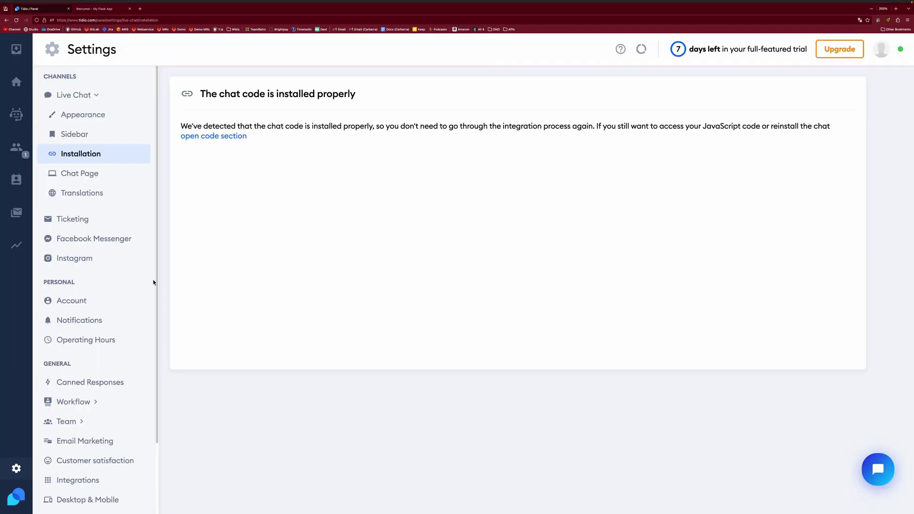
left_click(108, 116)
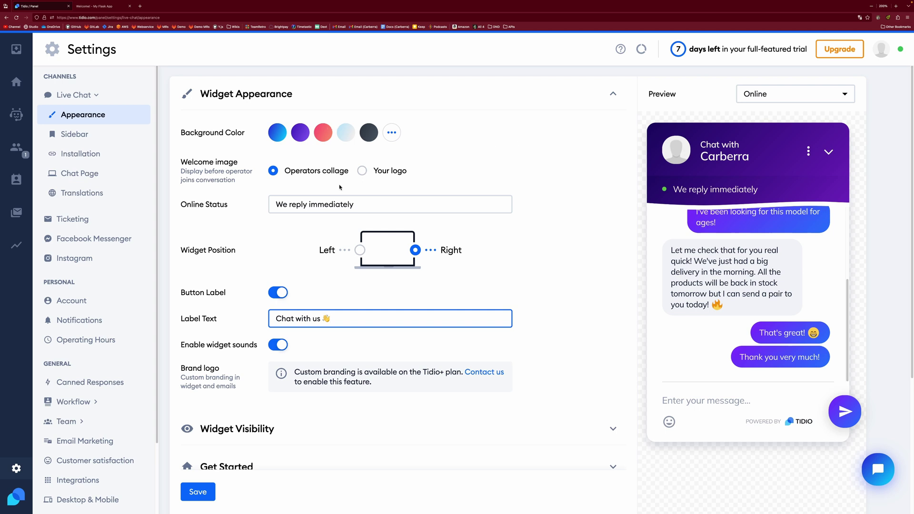
left_click(360, 250)
left_click(415, 250)
scroll(523, 276, "down", 1)
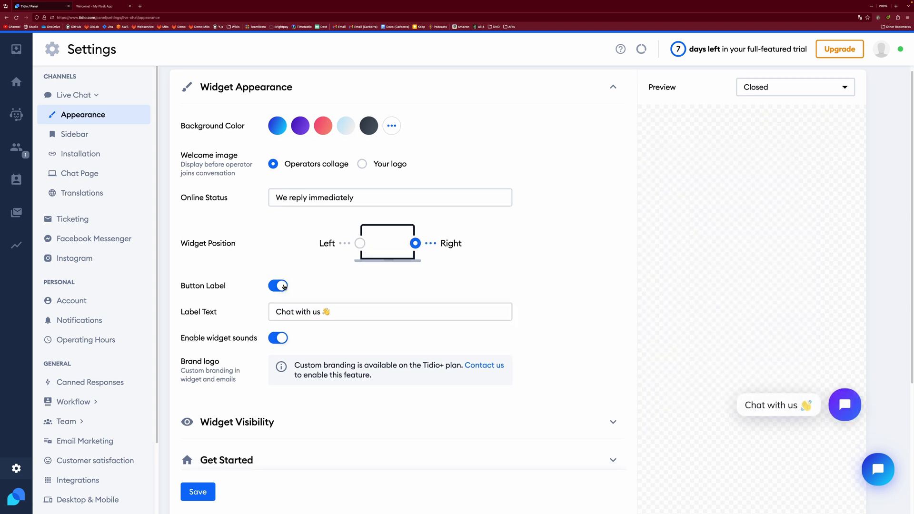
left_click(281, 286)
scroll(474, 301, "down", 3)
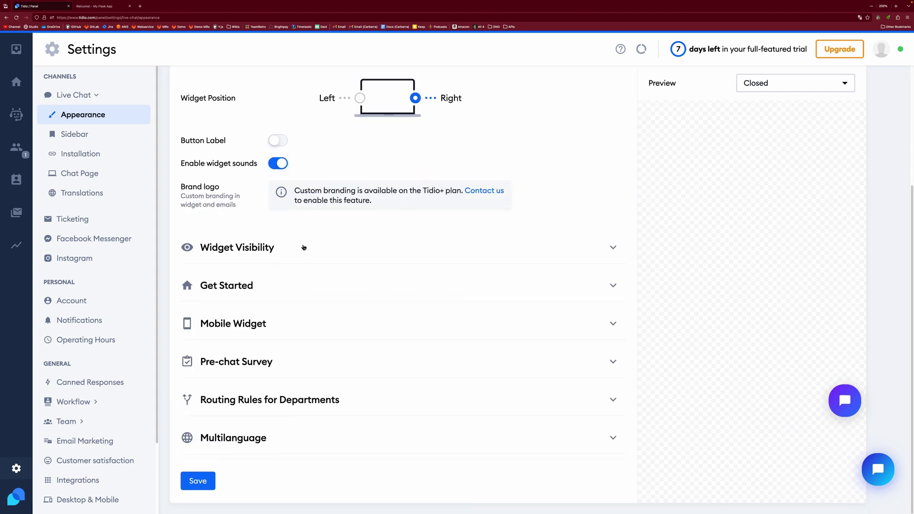
left_click(304, 247)
scroll(331, 251, "down", 5)
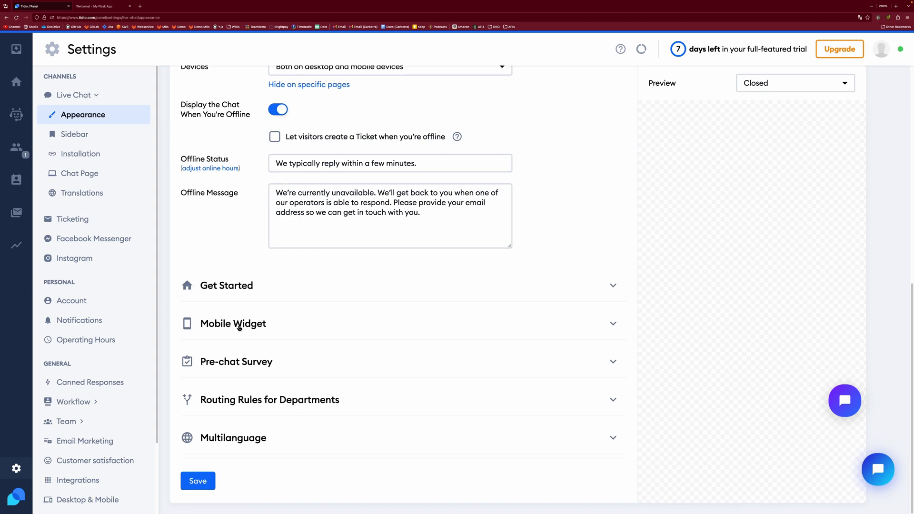
left_click(249, 323)
scroll(411, 275, "down", 2)
scroll(483, 293, "down", 1)
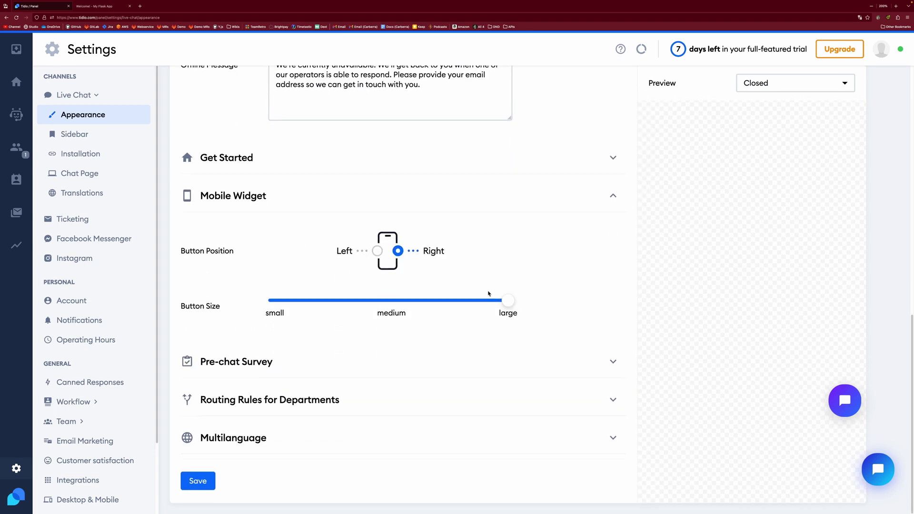
Step: Add Chinese as a widget language in the Multilanguage section
left_click(267, 433)
scroll(461, 333, "down", 3)
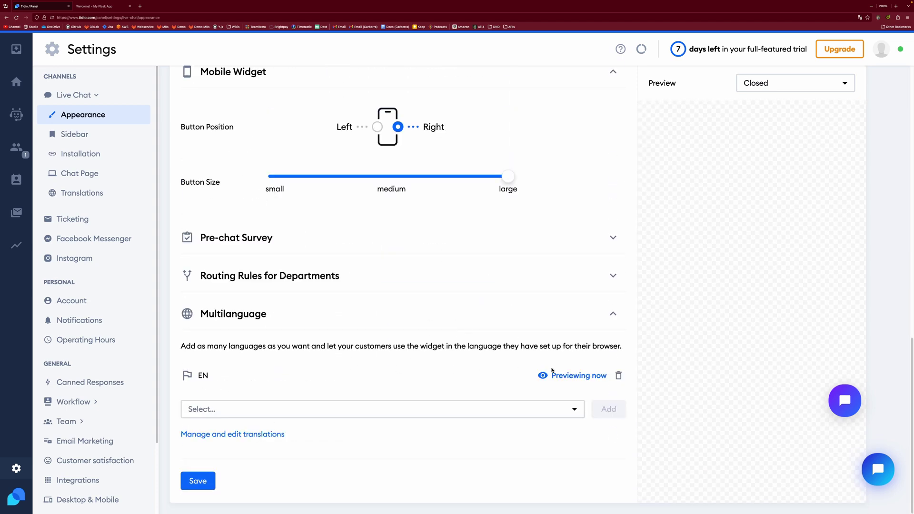
left_click(575, 410)
scroll(305, 443, "down", 2)
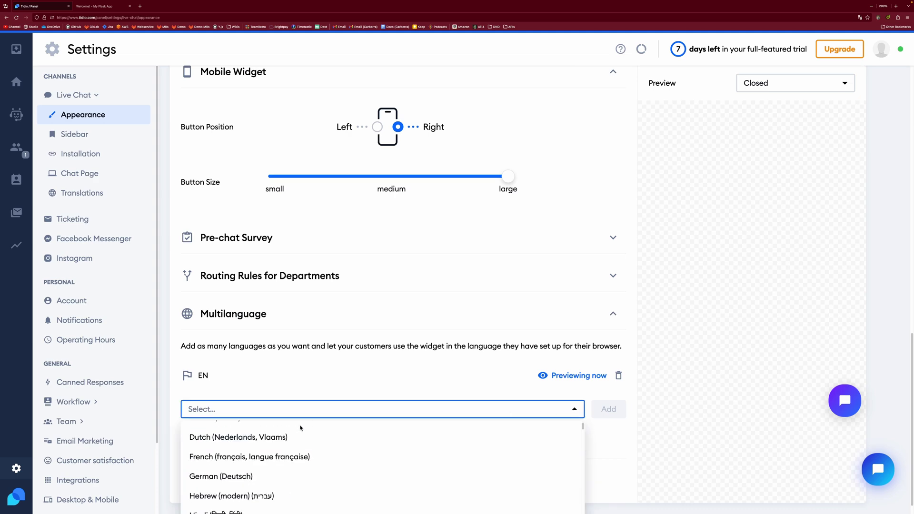
scroll(243, 457, "up", 2)
left_click(250, 445)
left_click(601, 409)
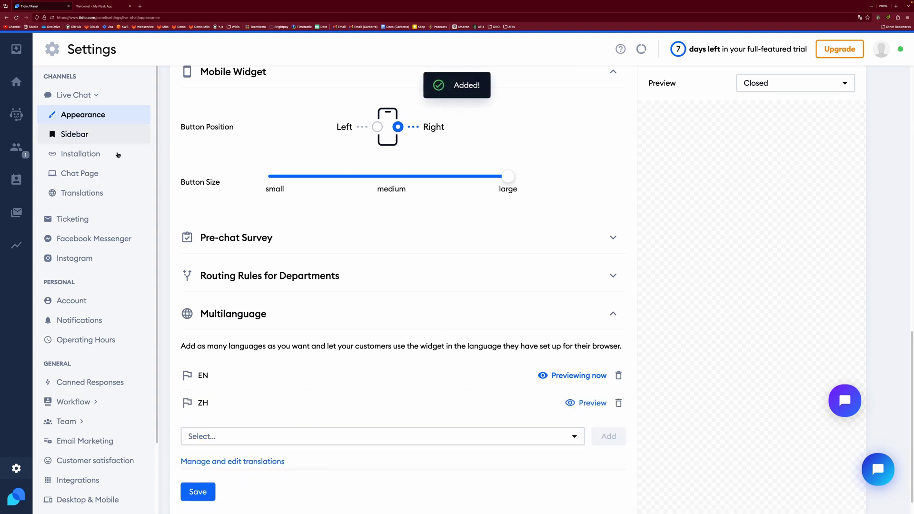
Step: Scroll the English phrases in Translations, then read through the Chinese tab's translated phrases
left_click(93, 193)
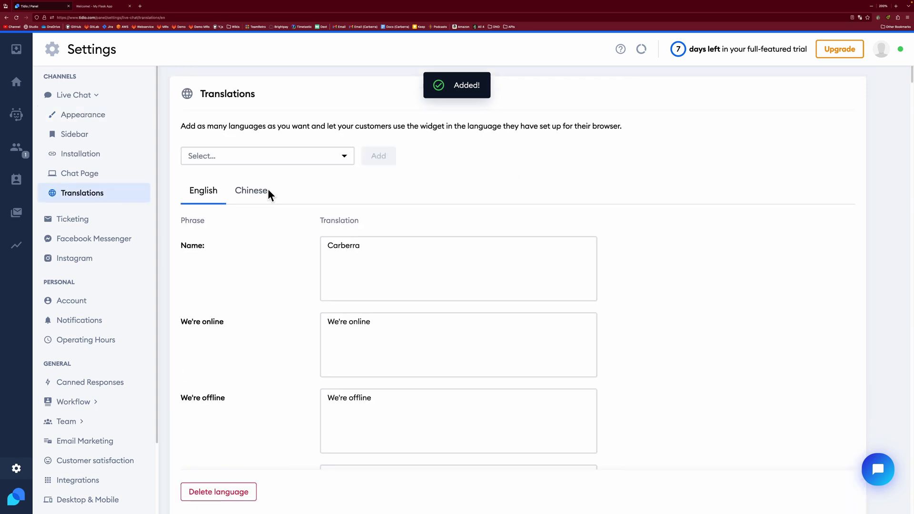
scroll(306, 341, "down", 5)
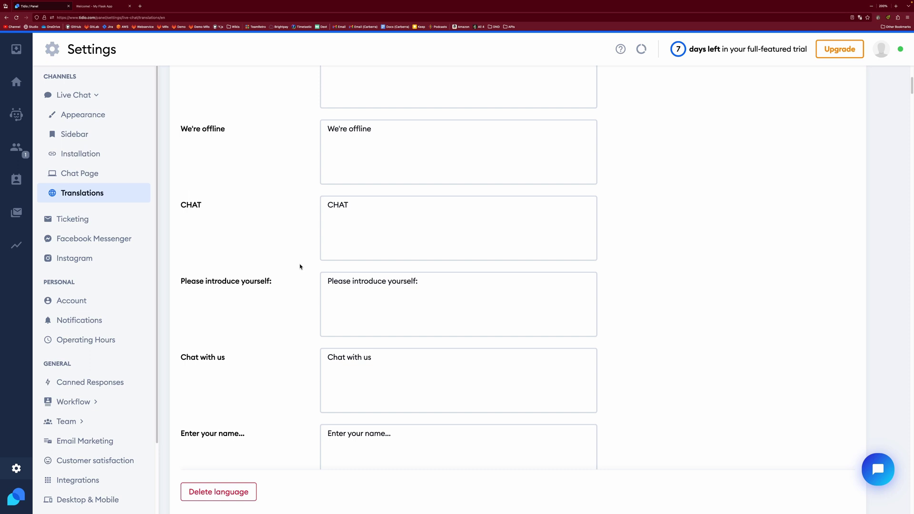
scroll(300, 267, "up", 6)
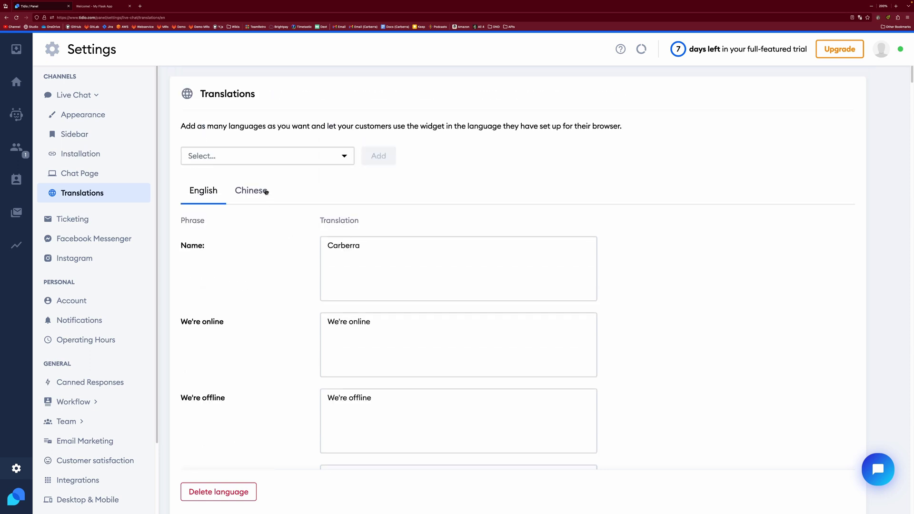
left_click(265, 191)
scroll(635, 261, "down", 5)
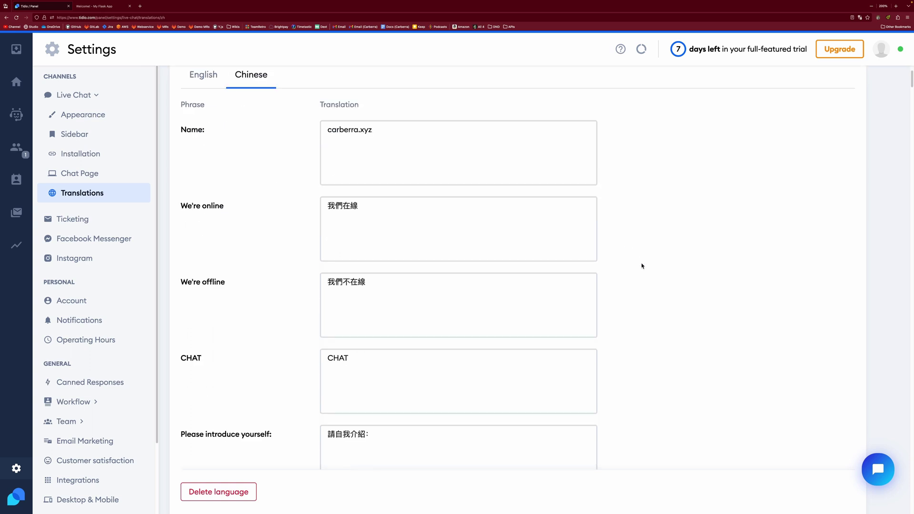
scroll(635, 259, "down", 15)
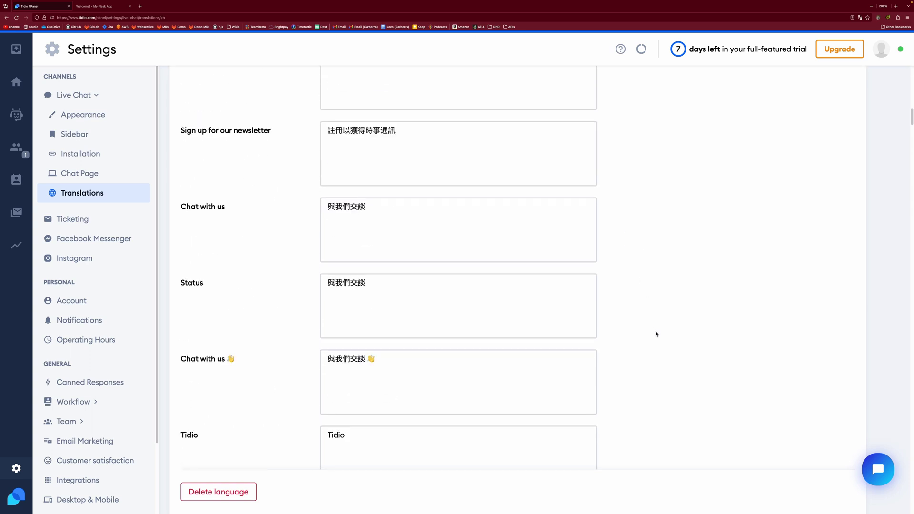
scroll(659, 334, "down", 3)
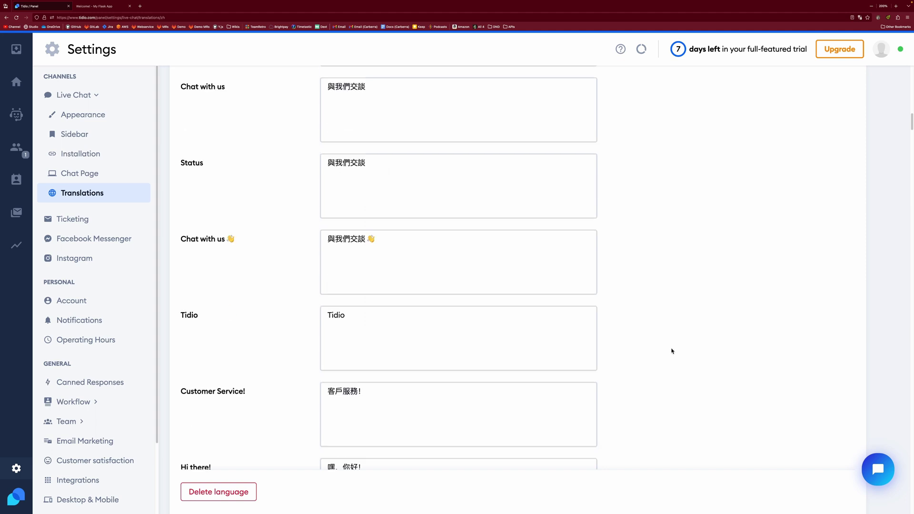
middle_click(657, 359)
scroll(576, 206, "down", 1)
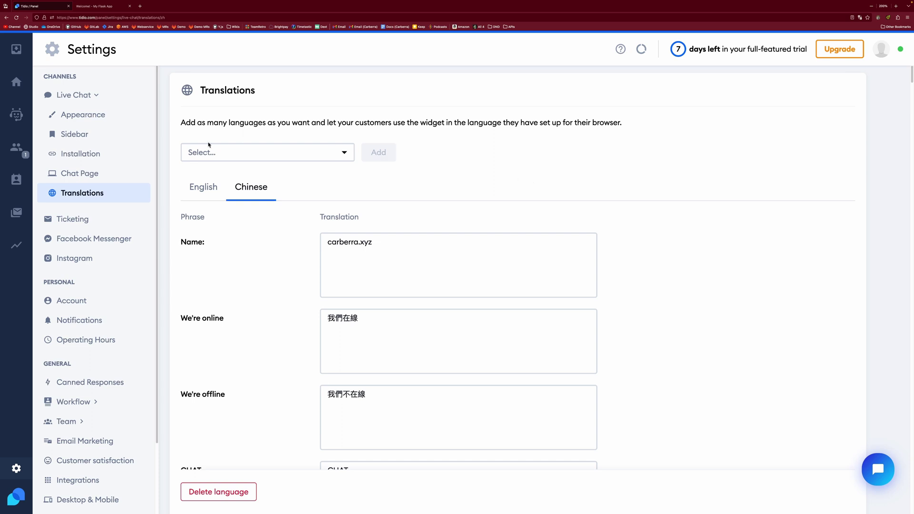
scroll(116, 291, "down", 2)
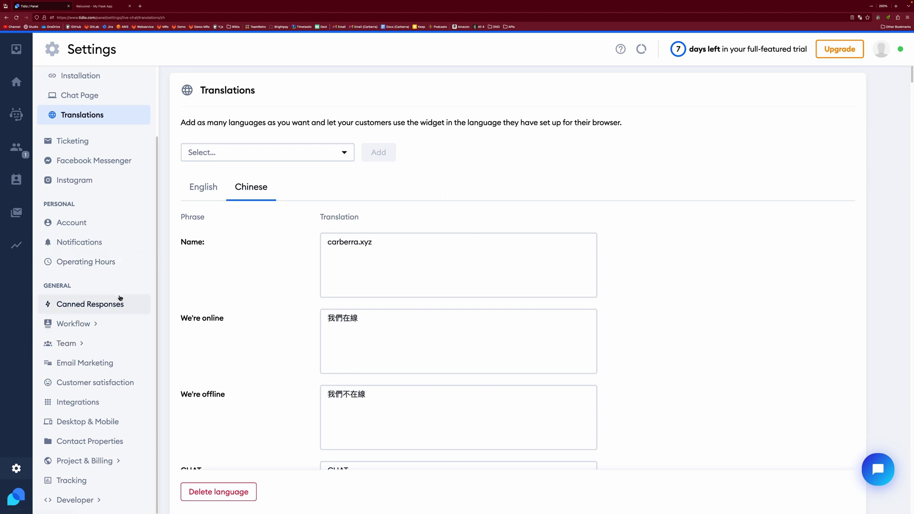
Step: Send 'hi' from the Flask homepage chat widget and submit a sample e-mail address
left_click(16, 49)
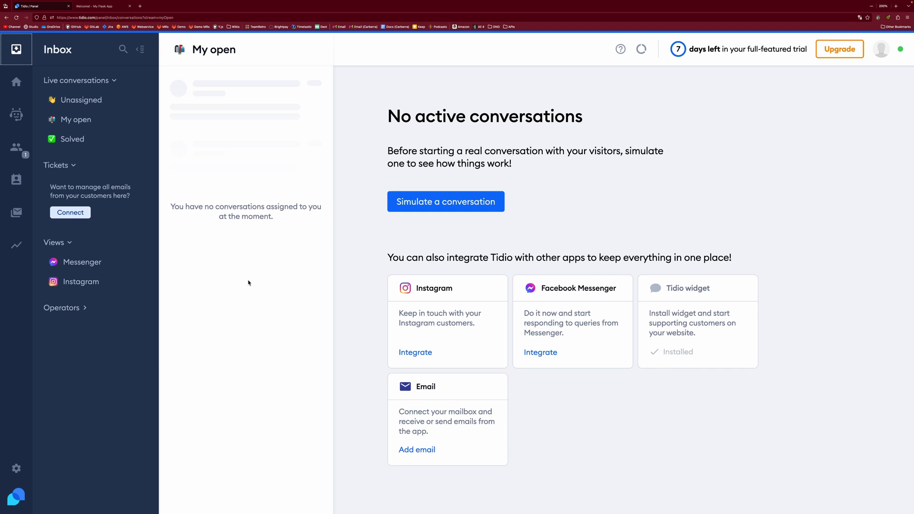
key("ctrl+Tab")
left_click(738, 456)
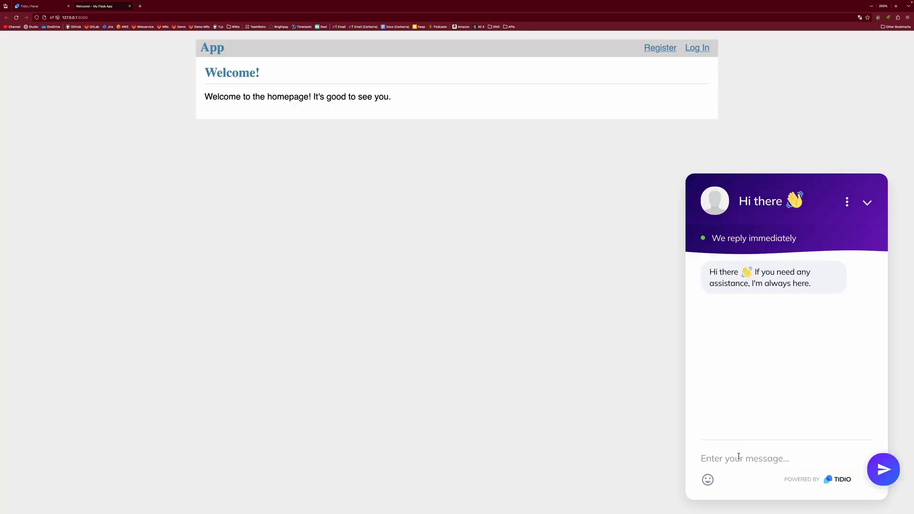
type("hi")
key("Return")
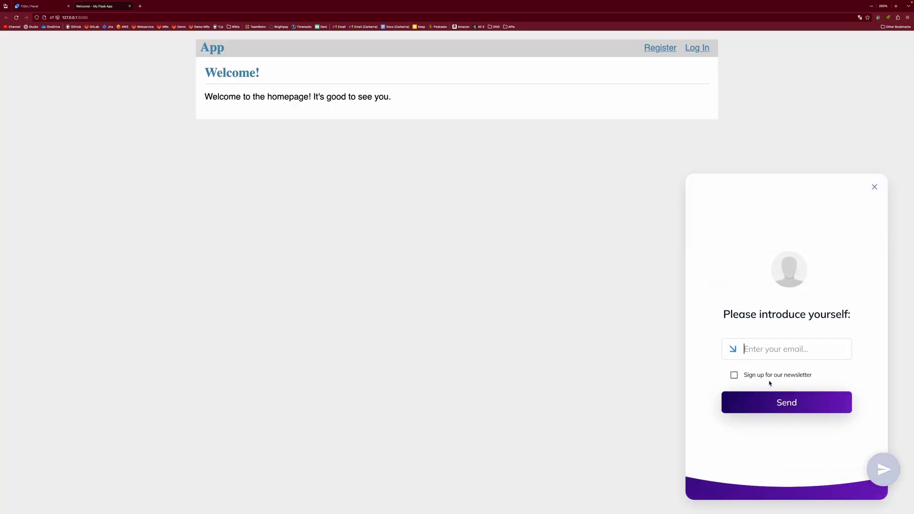
type("example@example.com")
key("Return")
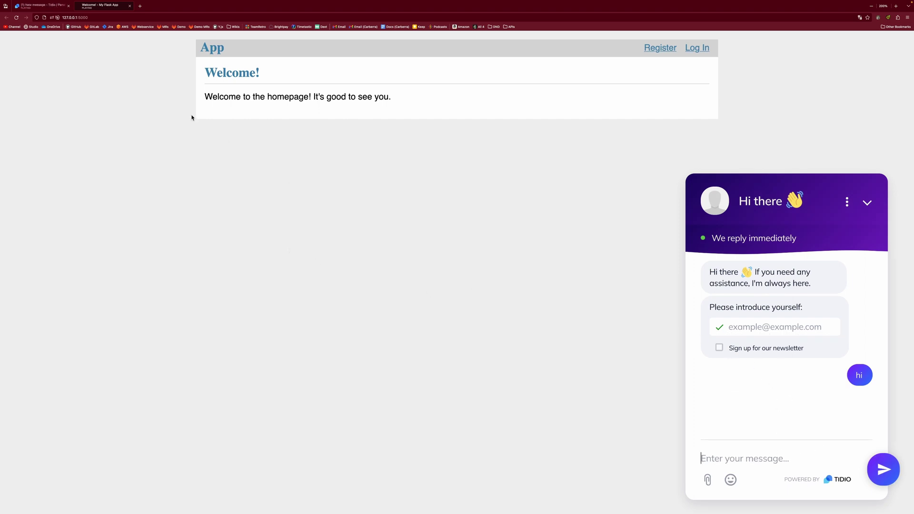
Step: Confirm the test chat sits under Unassigned, then pass through Dashboard and Chatbots to the live Visitors list
left_click(37, 6)
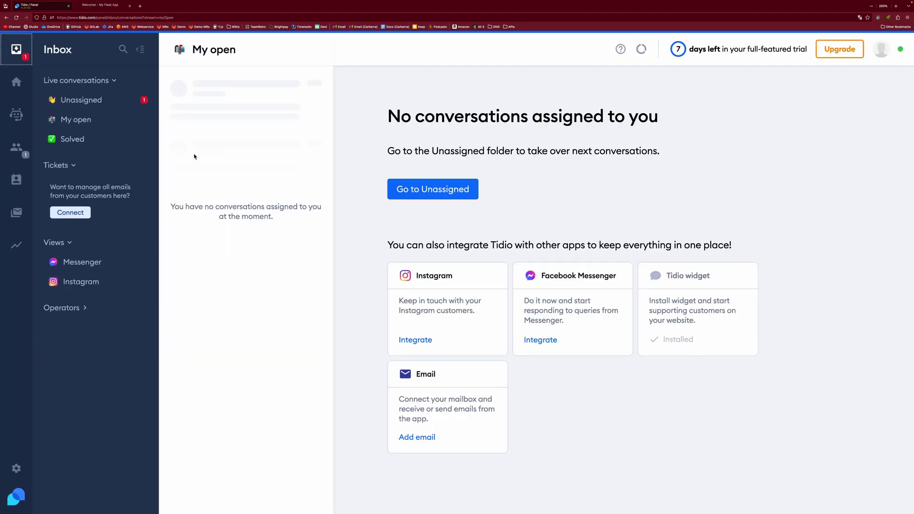
left_click(97, 102)
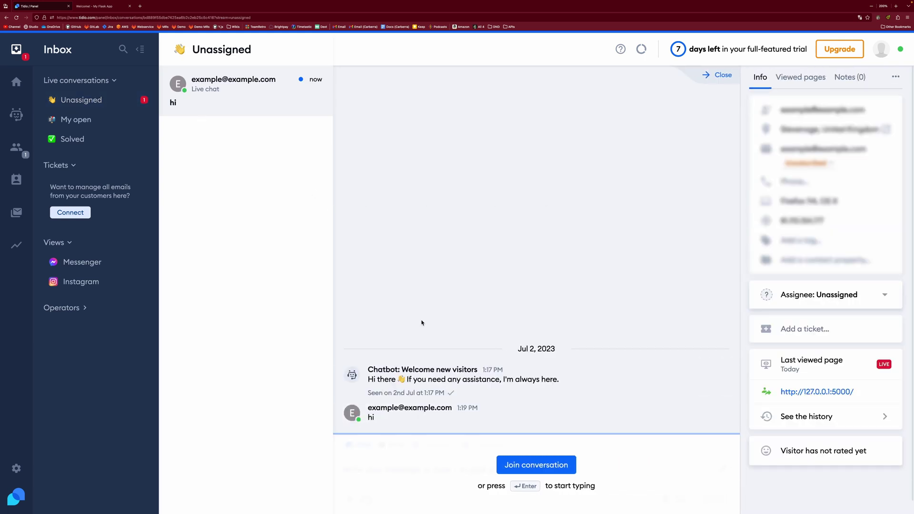
left_click(16, 82)
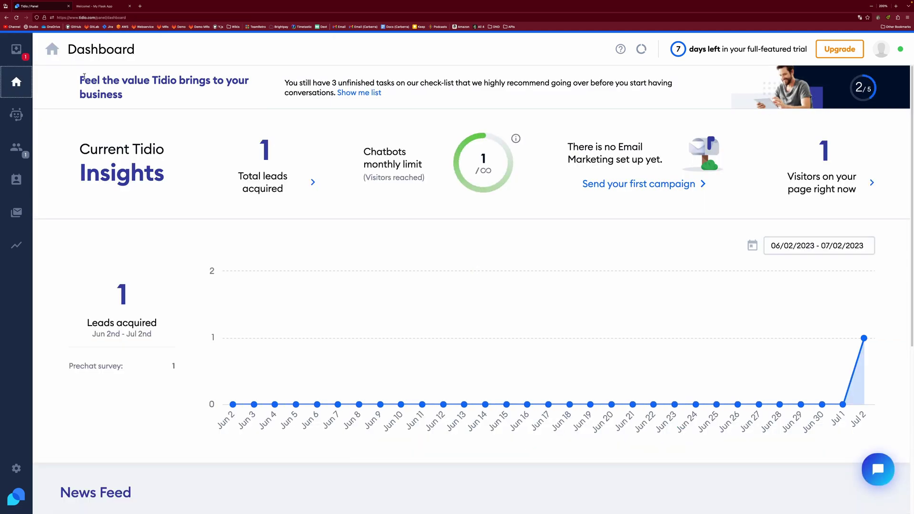
left_click(17, 115)
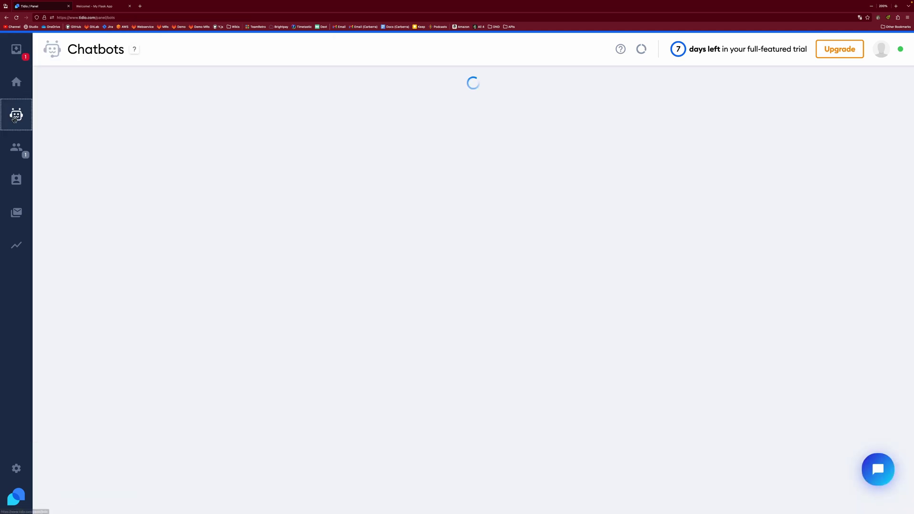
left_click(19, 146)
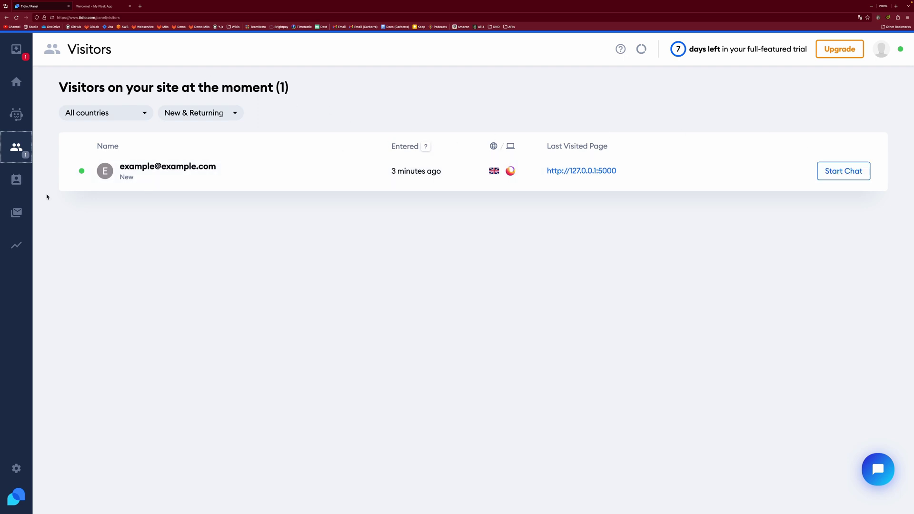
Step: Review the newly captured contact in Contacts, then browse the Email Marketing templates
left_click(14, 179)
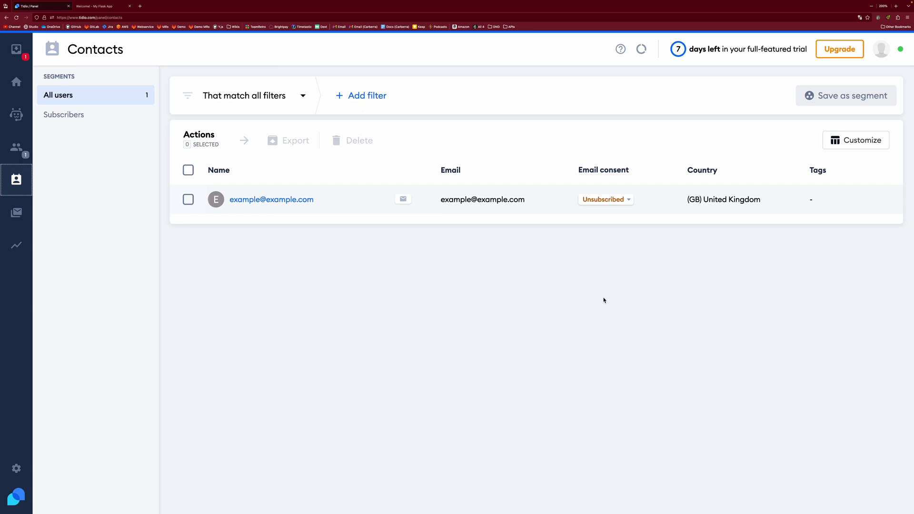
left_click(19, 212)
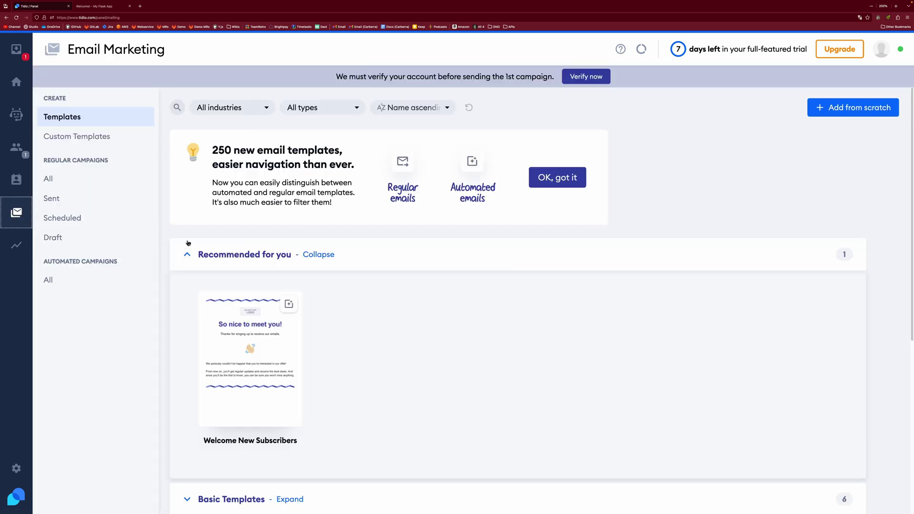
scroll(385, 325, "down", 4)
scroll(385, 325, "up", 4)
scroll(384, 325, "down", 6)
scroll(385, 324, "up", 5)
Step: Scroll through the Analytics Conversations charts, all showing 0 for 03 Jun – 02 Jul 2023
left_click(16, 245)
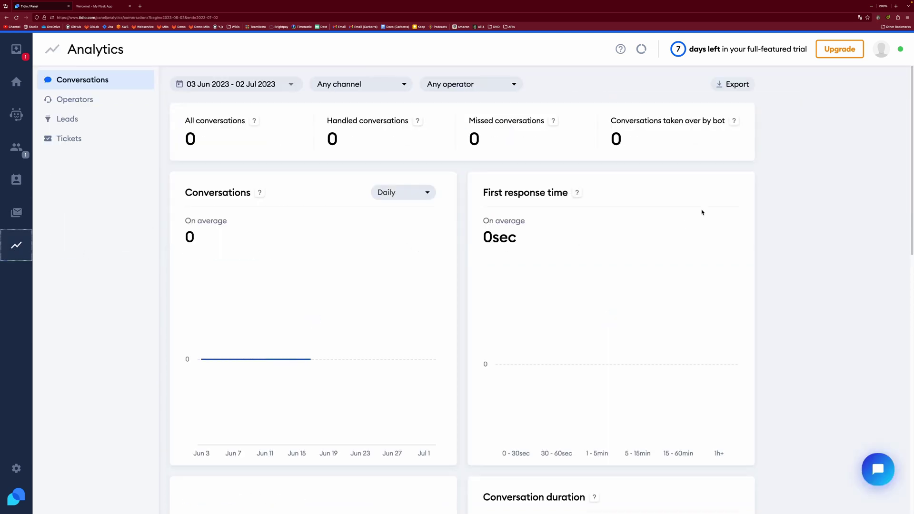
scroll(823, 255, "down", 10)
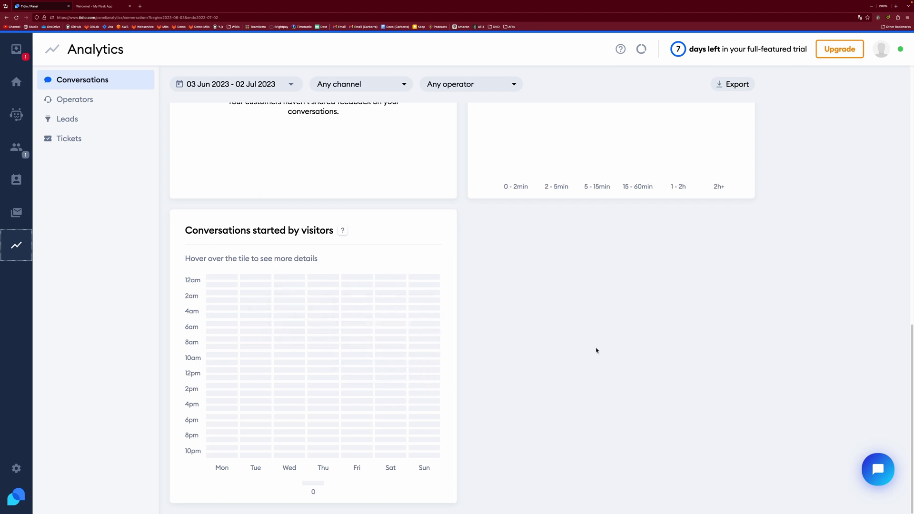
scroll(755, 350, "up", 3)
scroll(755, 350, "up", 5)
scroll(794, 347, "down", 8)
scroll(791, 336, "up", 8)
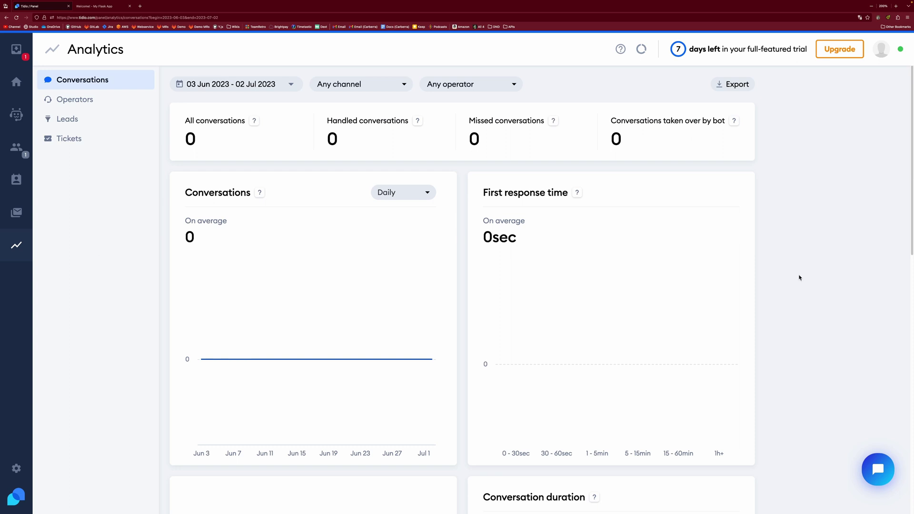
Step: Return to Chatbots and scroll through the library of 27 chatbot templates
left_click(16, 114)
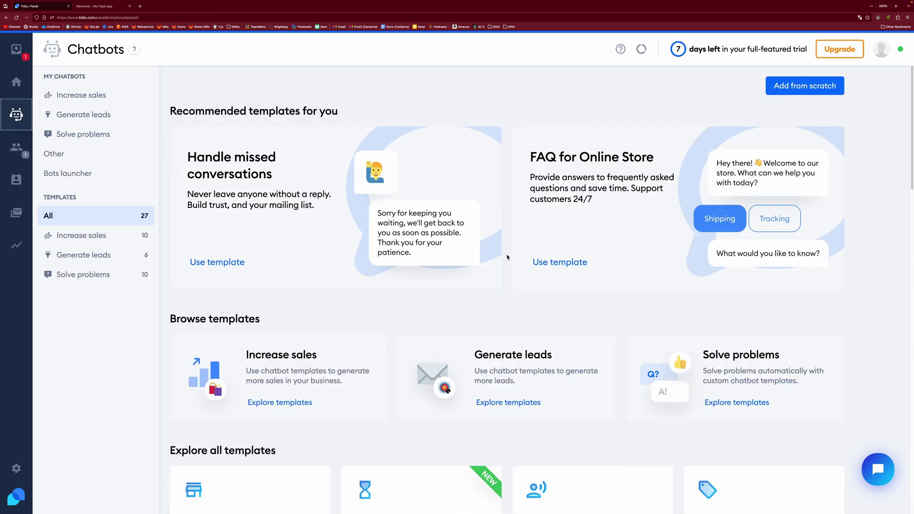
scroll(614, 272, "down", 1)
scroll(618, 268, "down", 4)
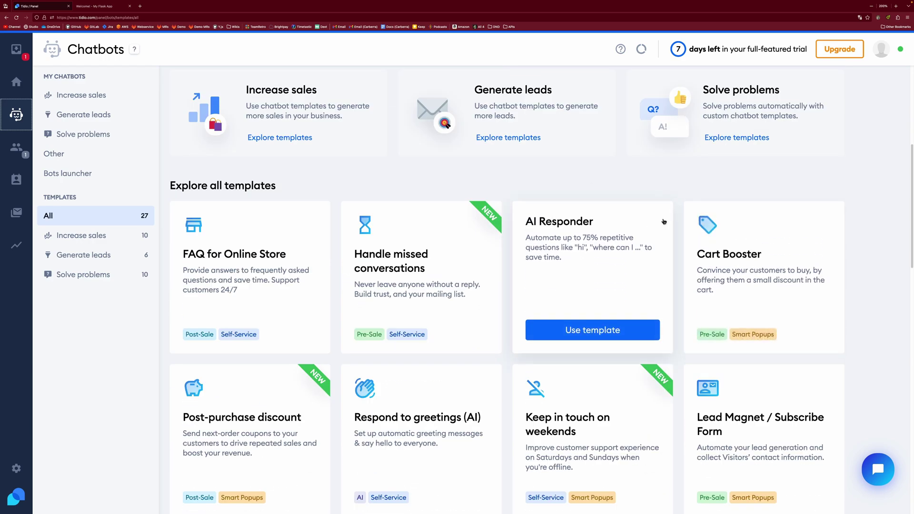
scroll(663, 219, "down", 5)
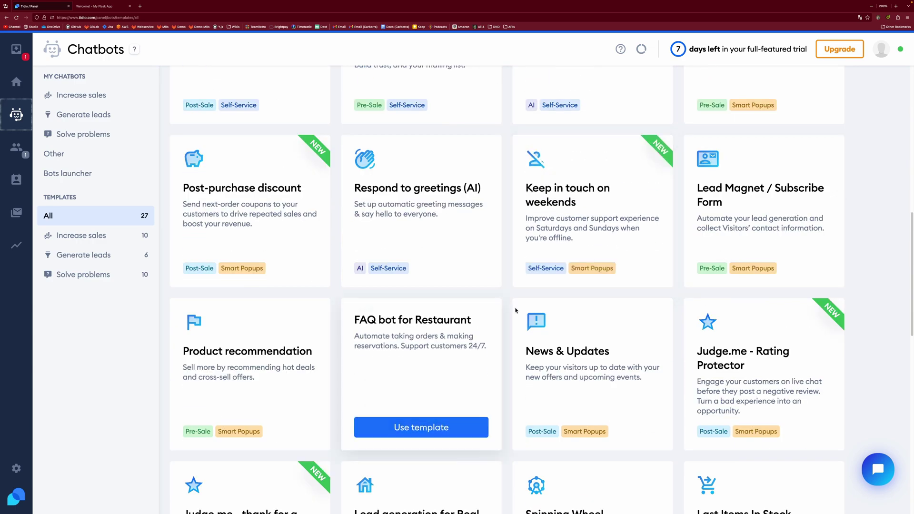
scroll(619, 247, "down", 5)
scroll(762, 266, "down", 7)
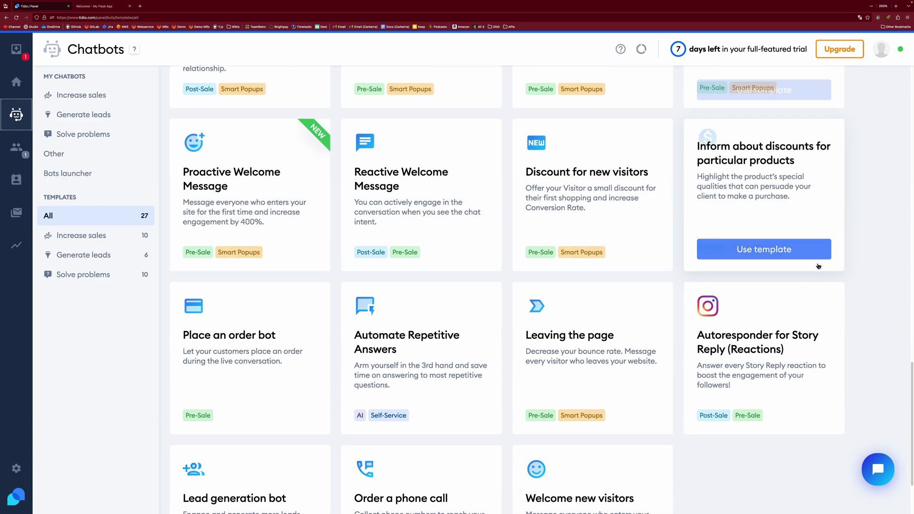
scroll(833, 285, "up", 20)
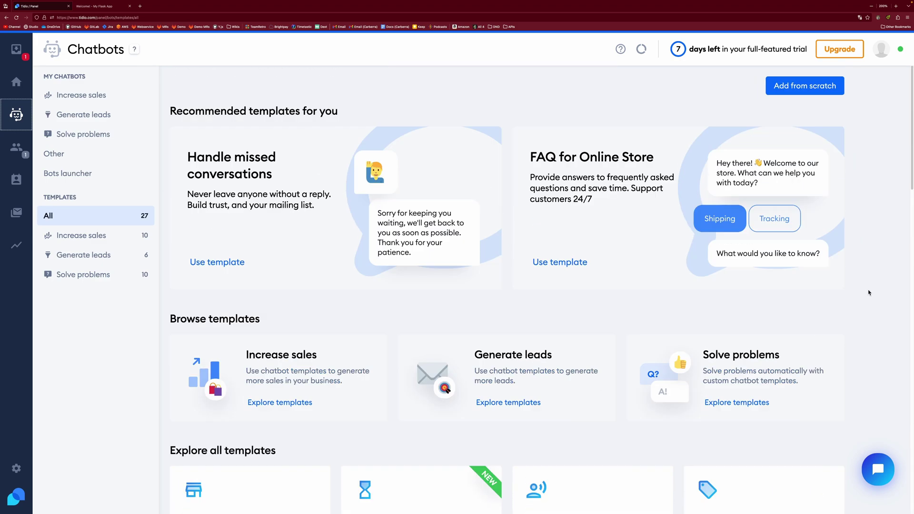
Step: Start a chatbot from scratch with the First visit on site trigger
left_click(804, 87)
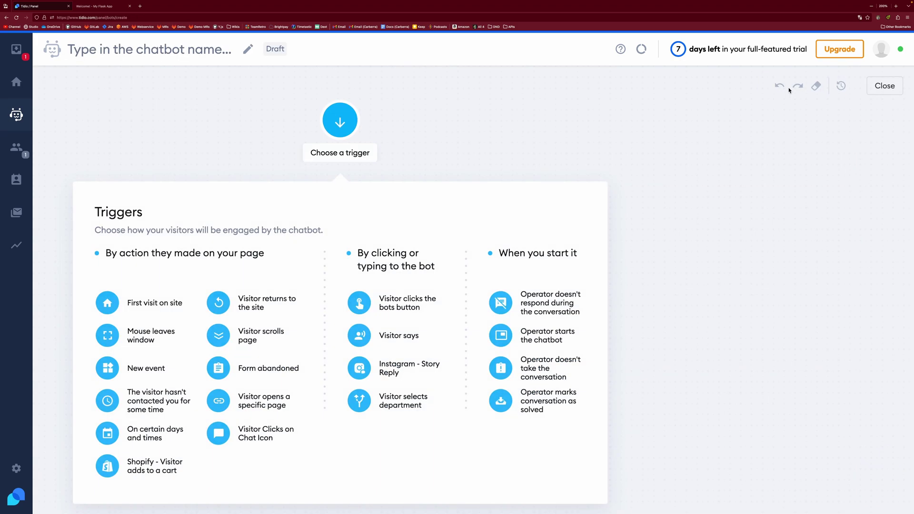
scroll(342, 205, "down", 2)
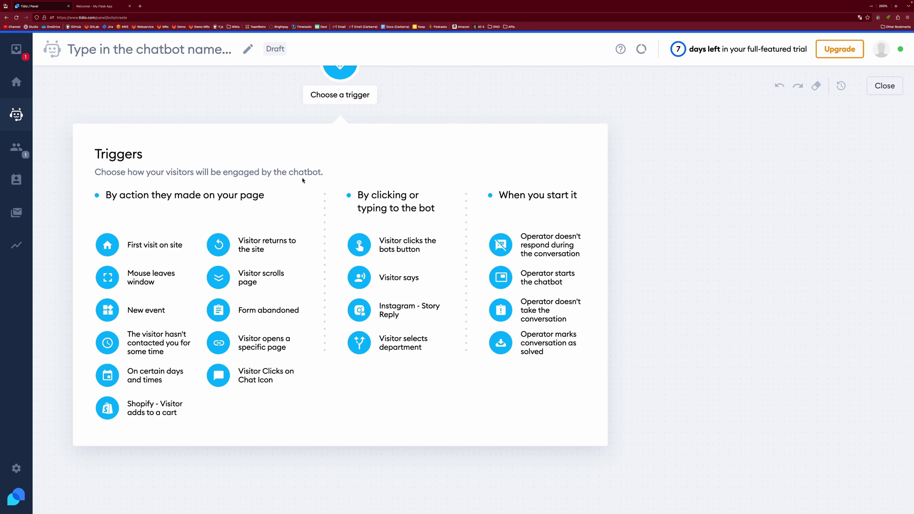
left_click(108, 245)
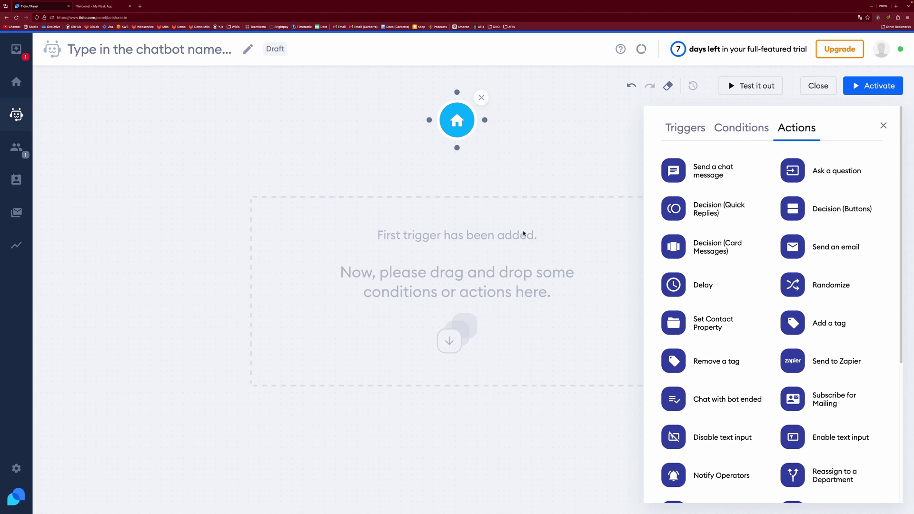
Step: Add a Send a chat message action after the trigger from the Actions list
left_click(741, 128)
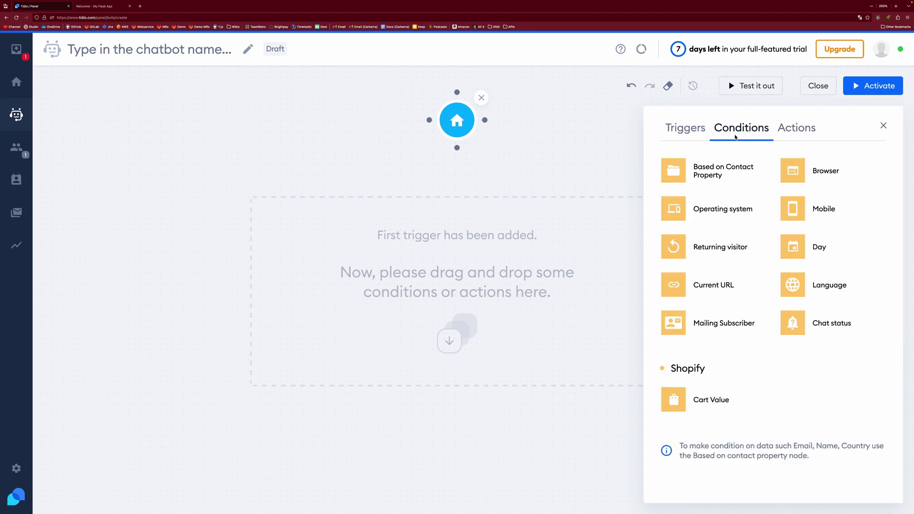
left_click(691, 132)
left_click(794, 137)
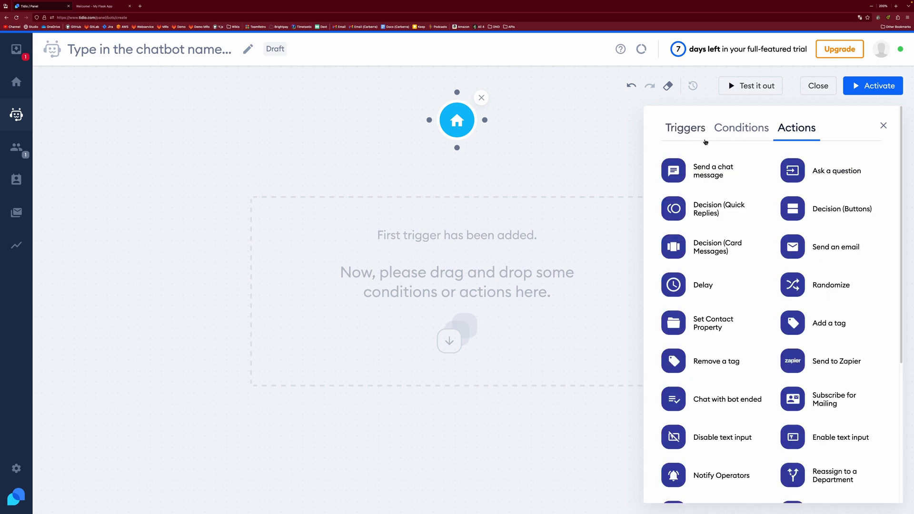
left_click_drag(683, 171, 452, 273)
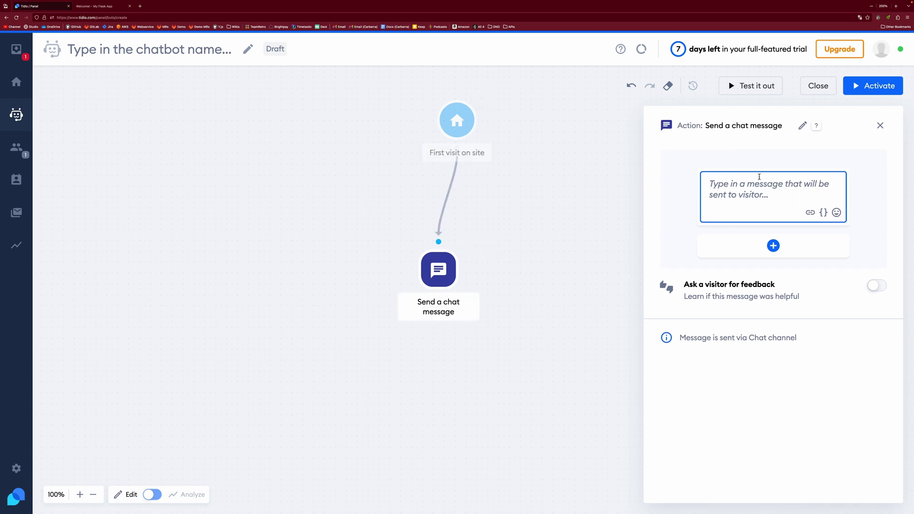
Step: Set the bot's message to 'Hi!' and preview it with Test it out
type("Hi!")
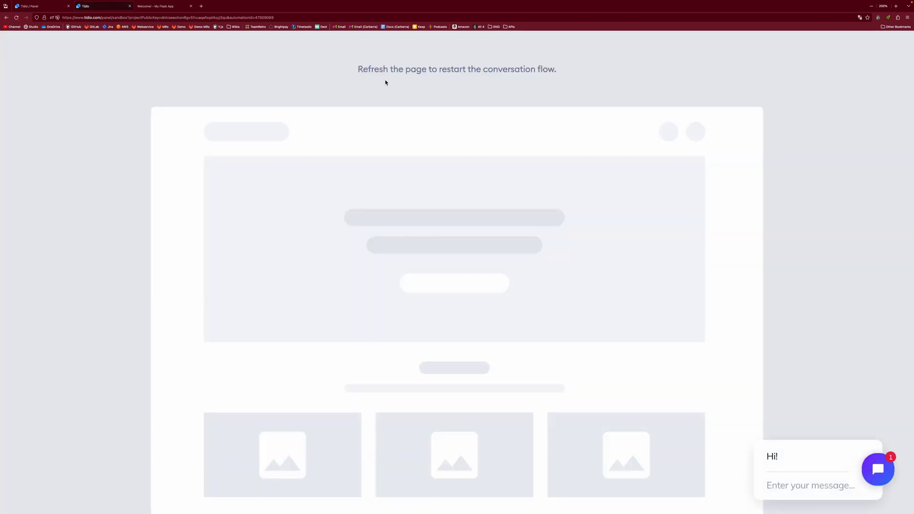
mouse_move(773, 434)
Step: Activate the chatbot under the name 'Welcomer' with purpose Other tasks
left_click(47, 6)
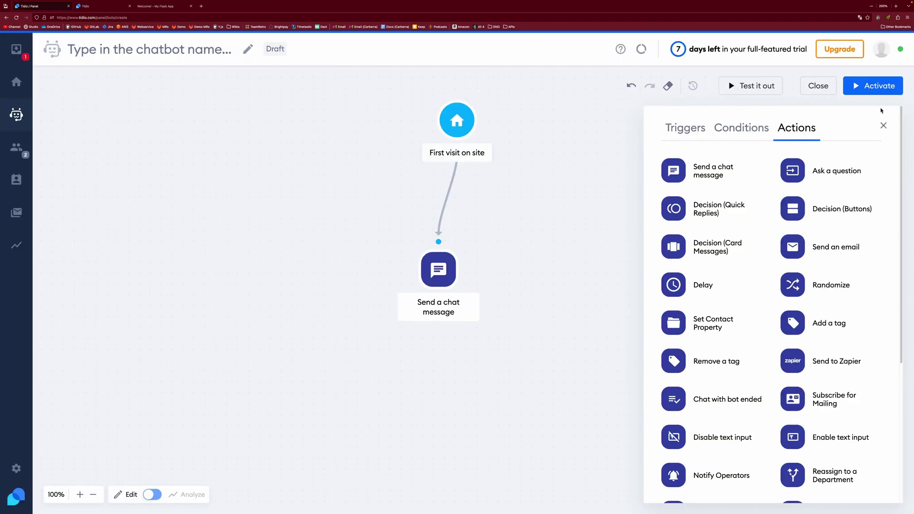
left_click(870, 88)
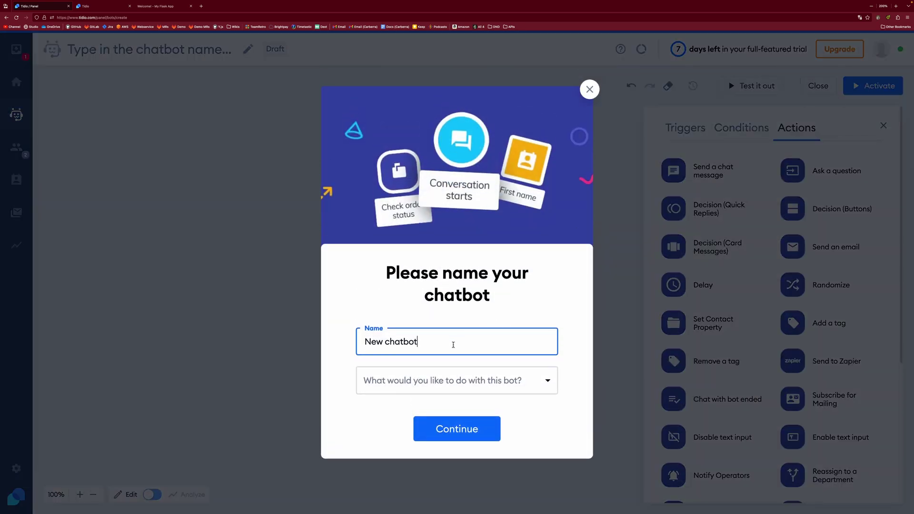
left_click_drag(433, 338, 333, 343)
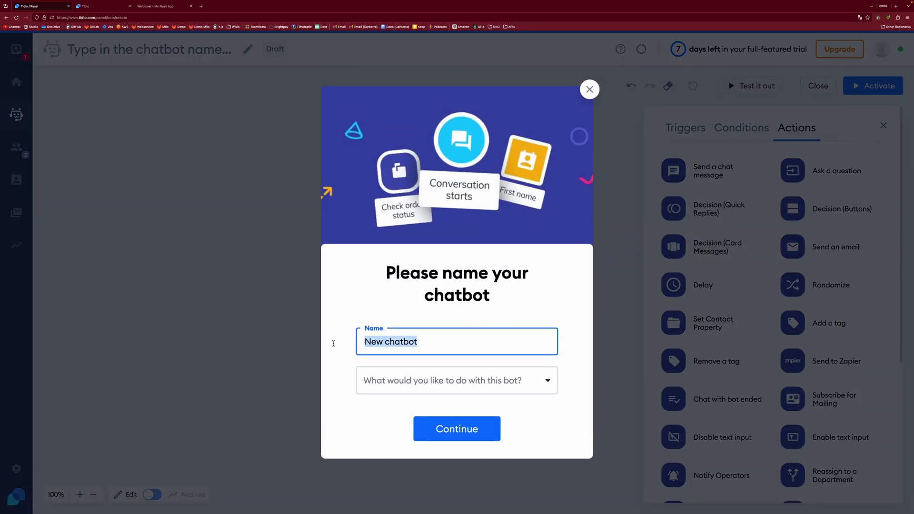
type("Welcomer")
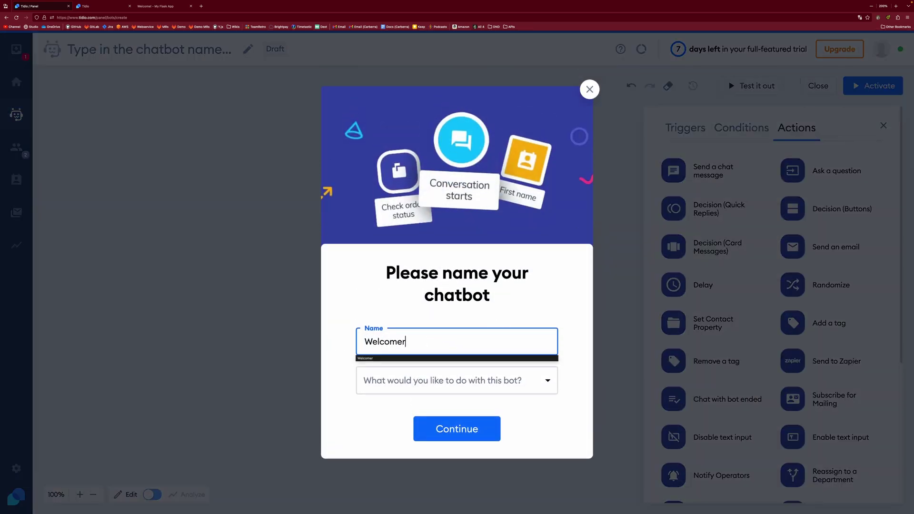
left_click(450, 381)
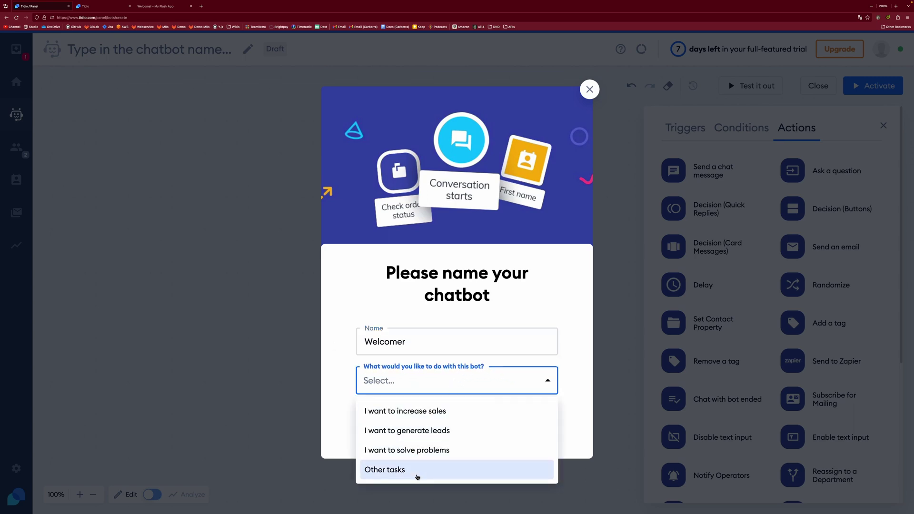
left_click(418, 471)
left_click(472, 427)
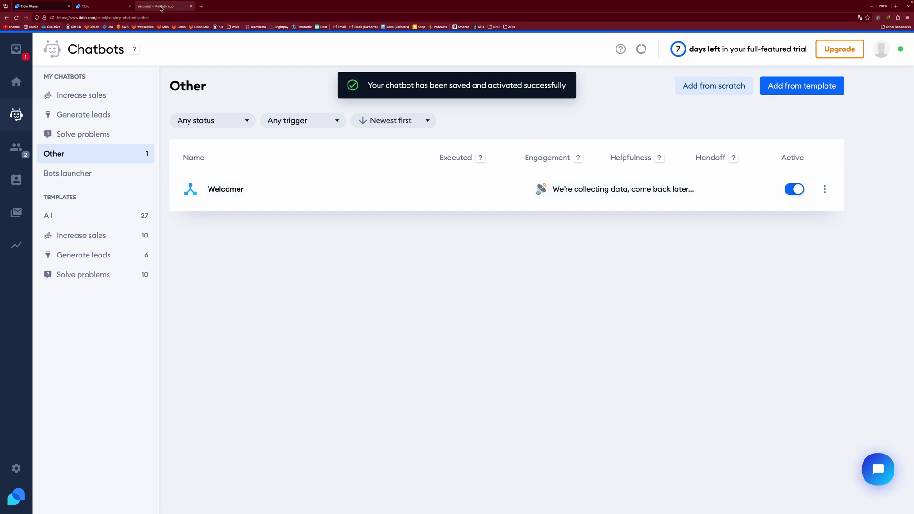
left_click(161, 7)
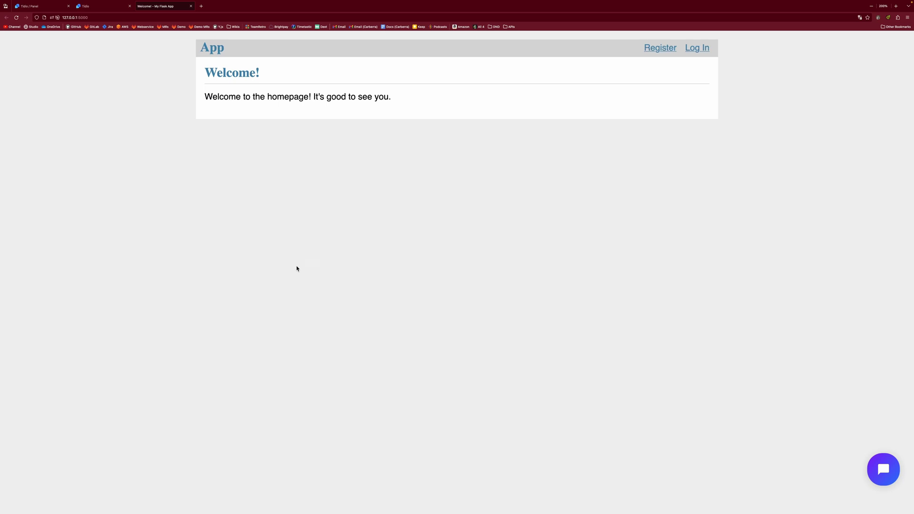
Step: Return to the Tidio Chatbots list, where Welcomer appears as active
left_click(41, 7)
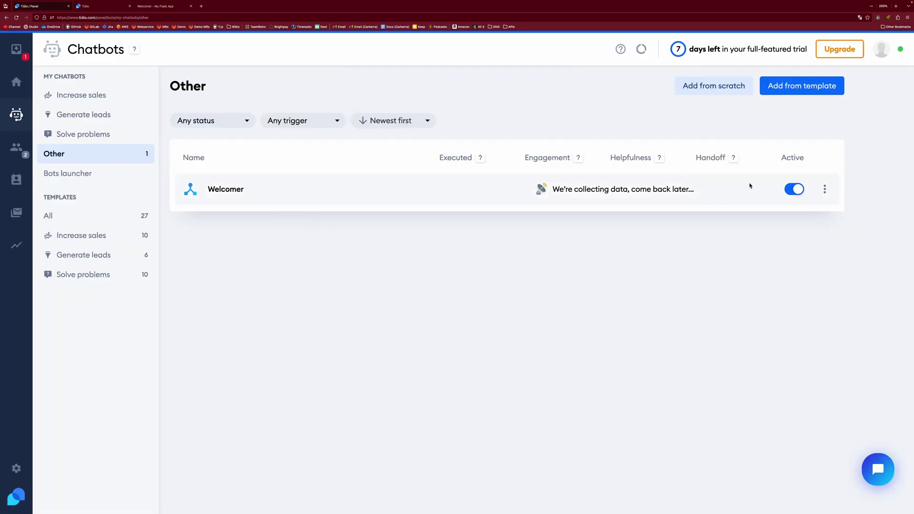
Step: In Welcomer's editor, connect a new Visitor returns to the site trigger to Send a chat message
left_click(228, 191)
left_click(652, 161)
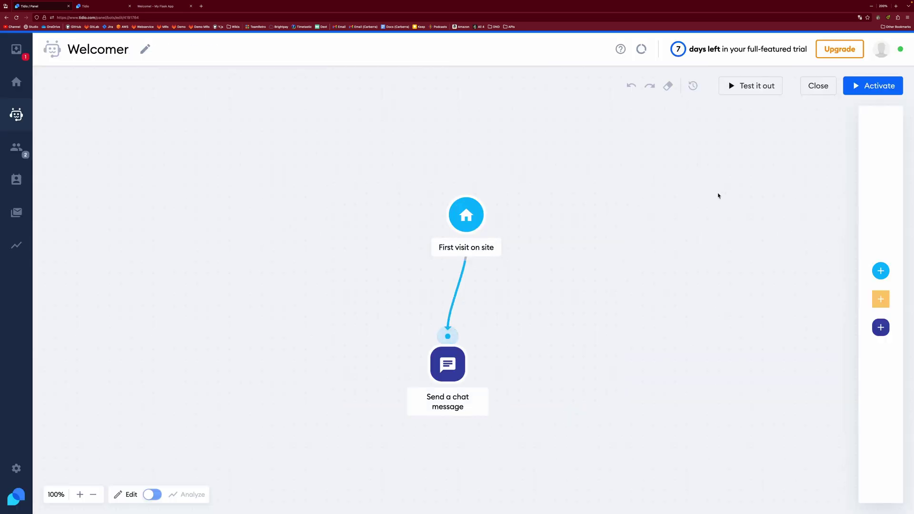
left_click(880, 271)
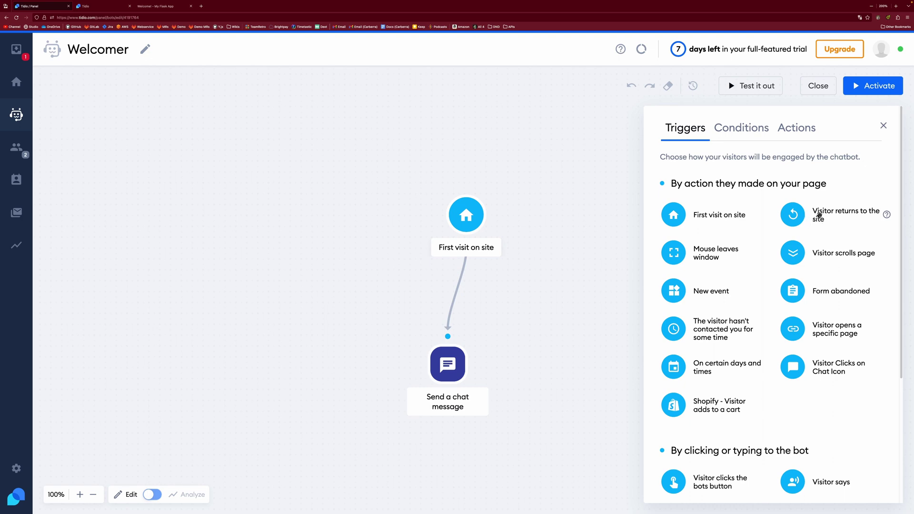
left_click_drag(820, 215, 556, 222)
mouse_move(395, 217)
left_mouse_down()
mouse_move(309, 330)
mouse_move(367, 334)
left_mouse_up()
left_click_drag(340, 189, 296, 191)
left_click_drag(401, 197, 459, 189)
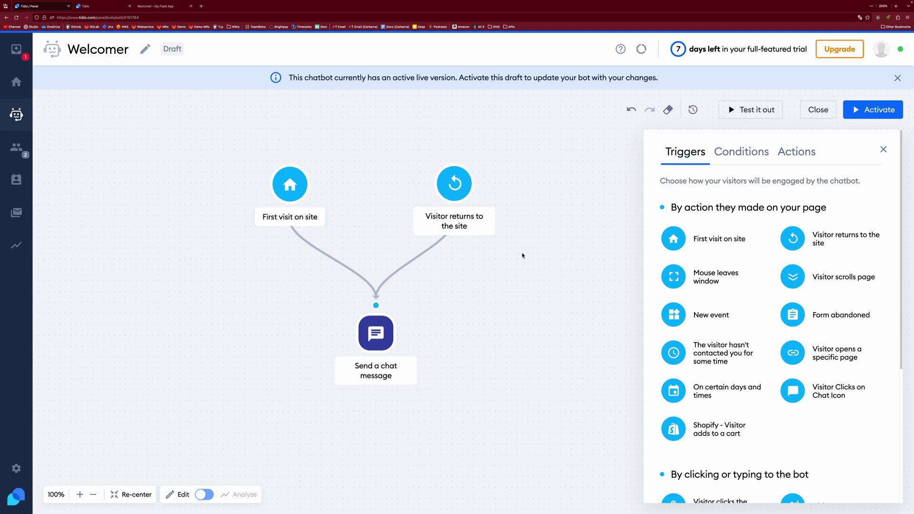
Step: Delete the Visitor returns to the site trigger and reposition the remaining trigger and message step
mouse_move(457, 191)
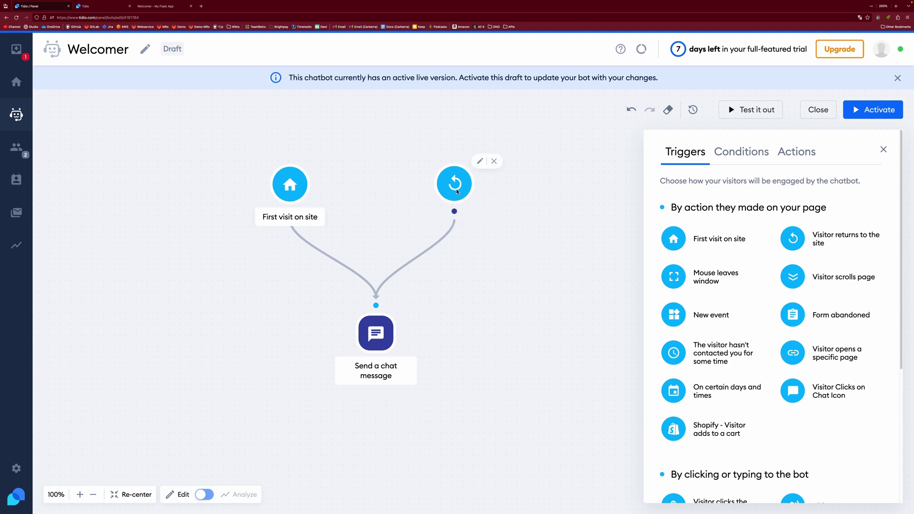
left_click(493, 161)
left_click_drag(294, 191, 388, 190)
left_click_drag(376, 333, 379, 302)
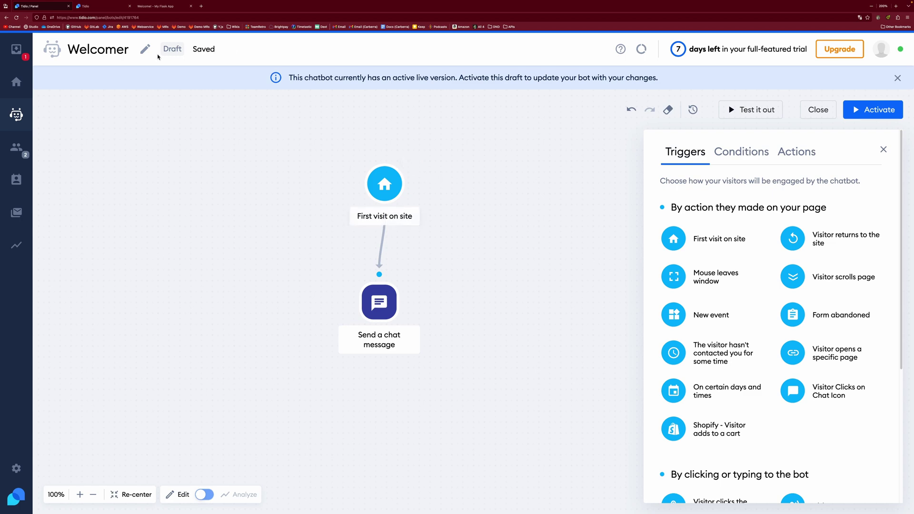
Step: Close the preview sandbox tab and delete the Send a chat message step
middle_click(106, 7)
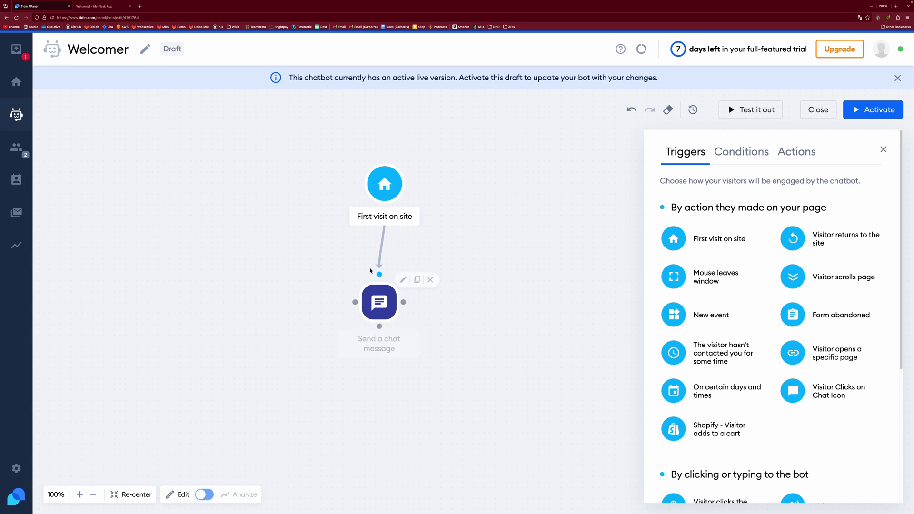
left_click(379, 301)
left_click(432, 280)
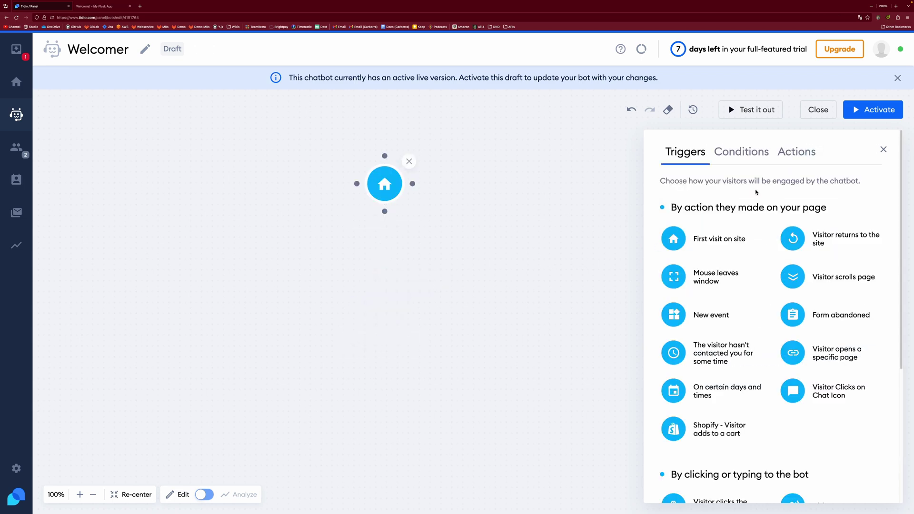
left_click(793, 158)
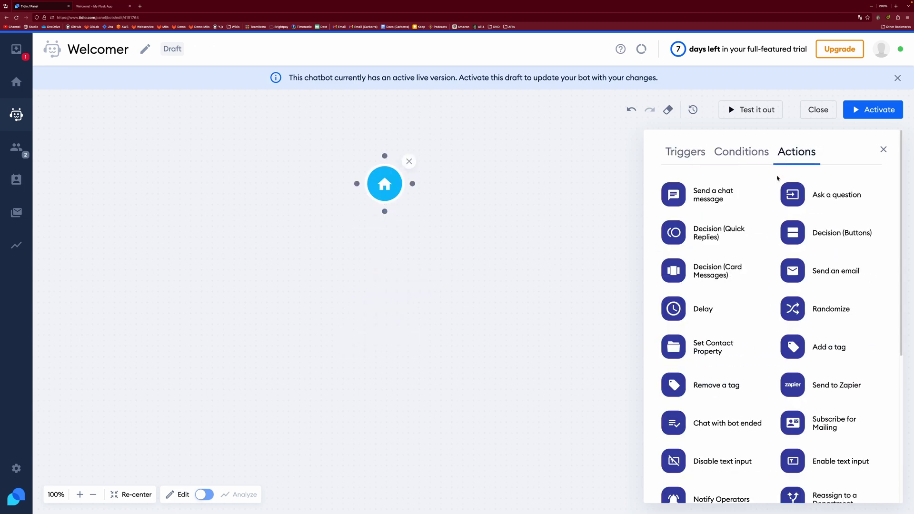
scroll(809, 229, "down", 1)
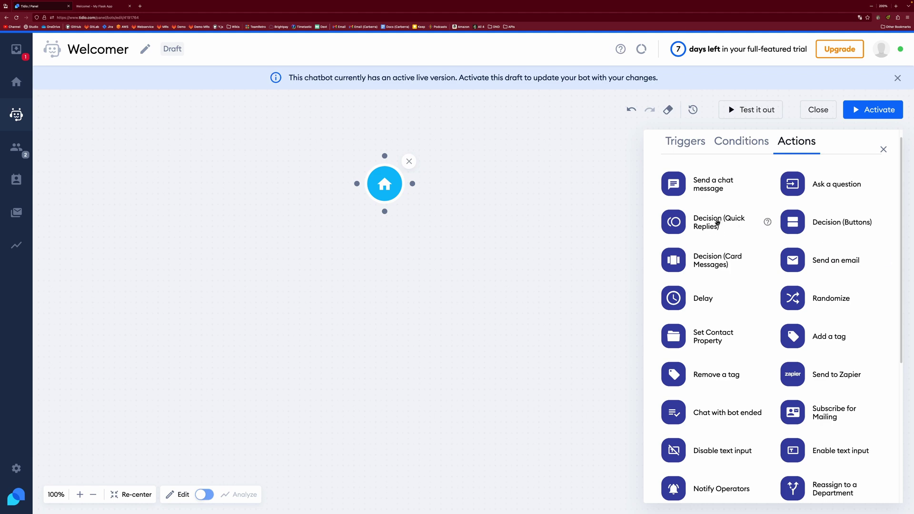
Step: Connect a Decision (Quick Replies) step to the trigger asking 'Welcome! Did you need any help with anything?'
mouse_move(716, 222)
left_mouse_down()
mouse_move(376, 306)
mouse_move(404, 302)
left_mouse_up()
left_click_drag(385, 211, 389, 274)
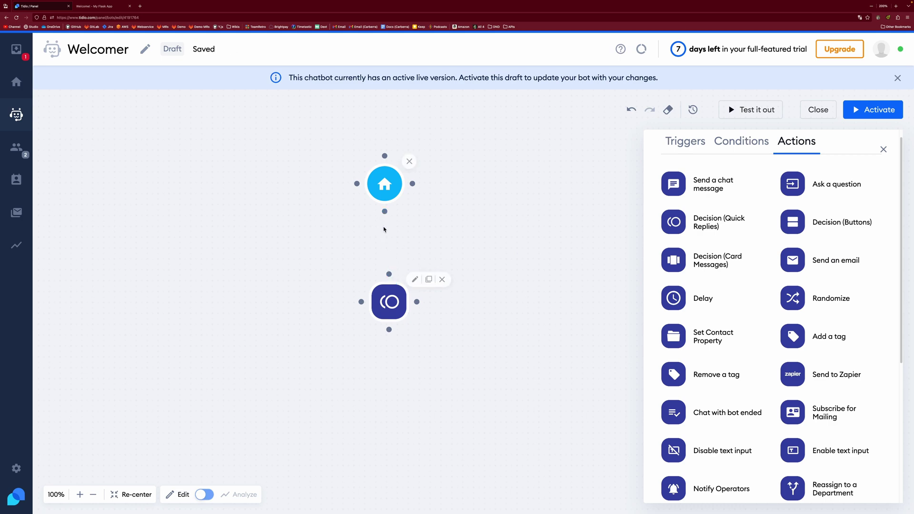
left_click(401, 269)
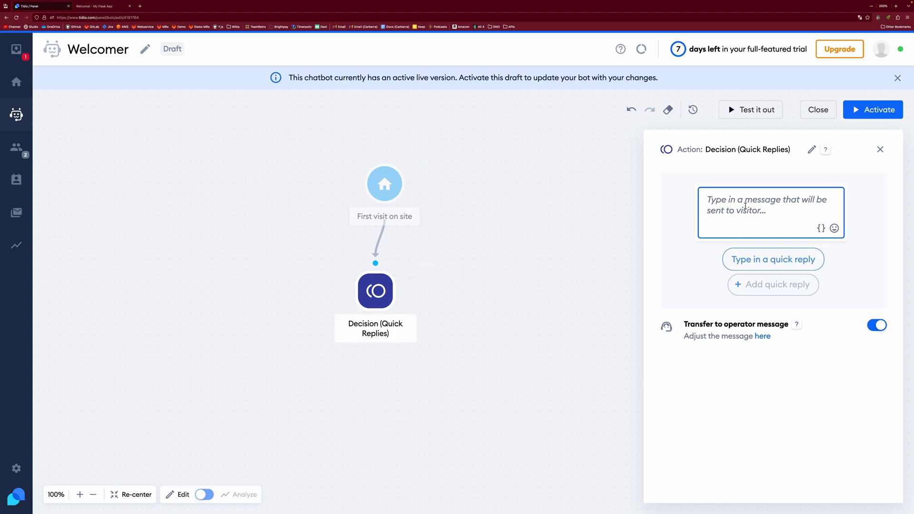
type("Welcome!")
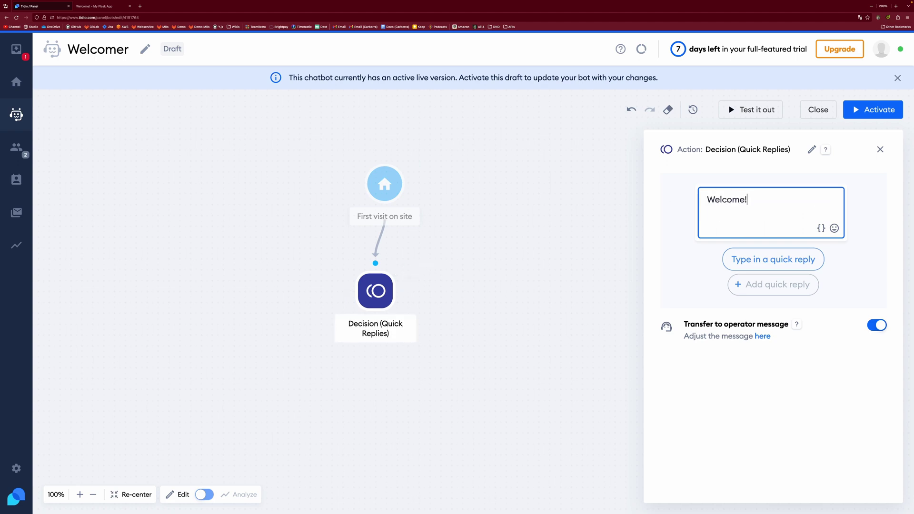
type(" Did you need any ")
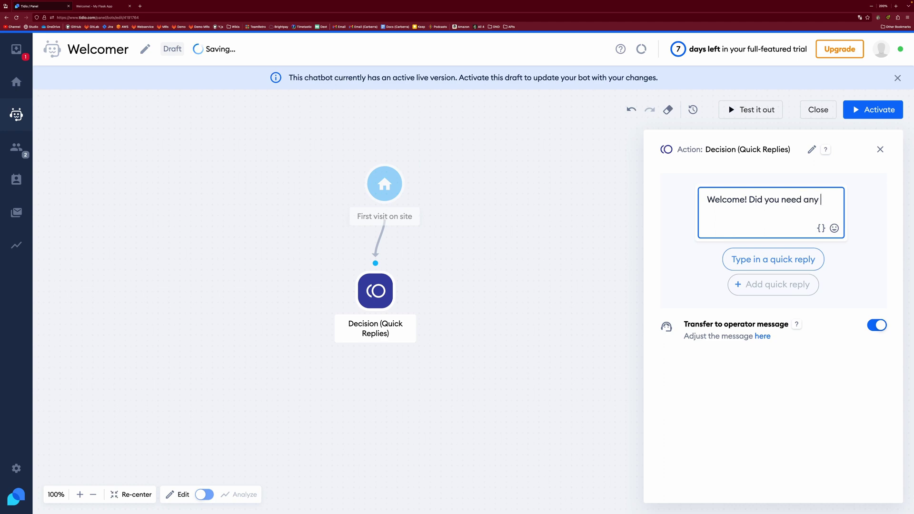
type("help with anything?")
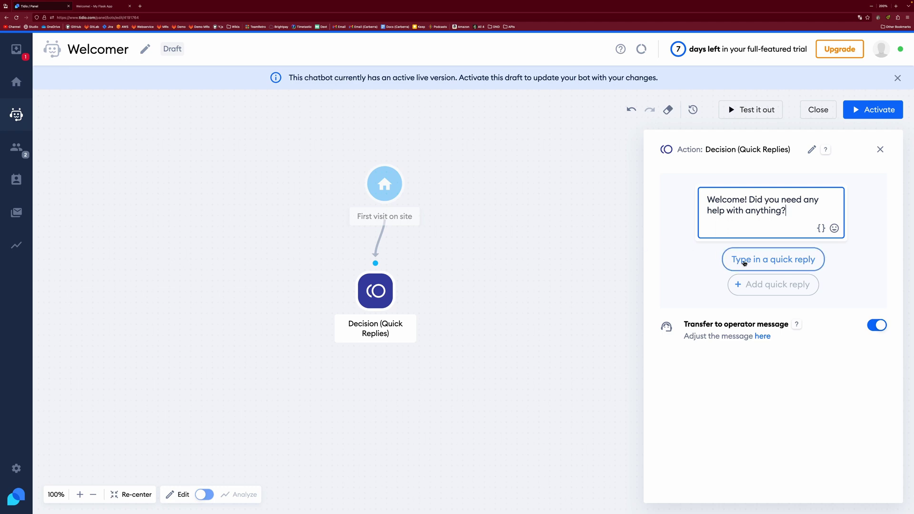
Step: Add the quick replies 'Register' and 'Log In' to the decision step
left_click(771, 262)
type("Register")
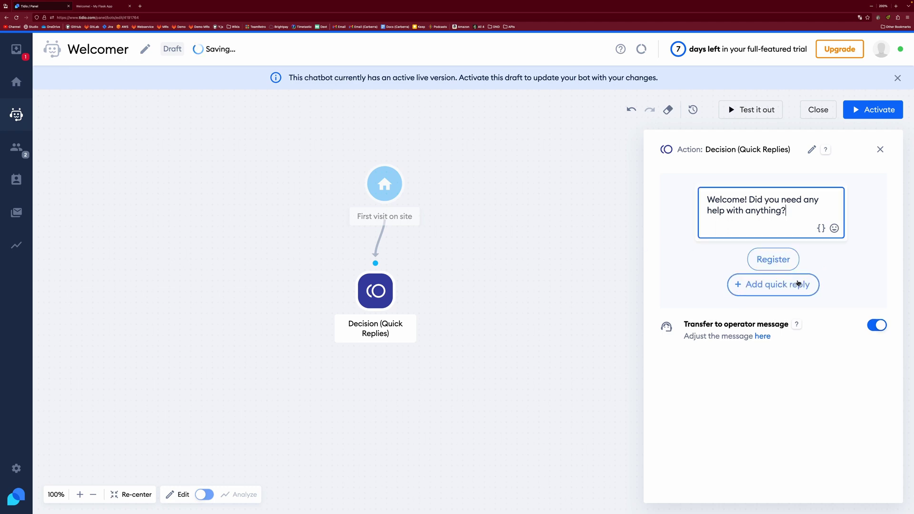
left_click(763, 285)
type("Log In")
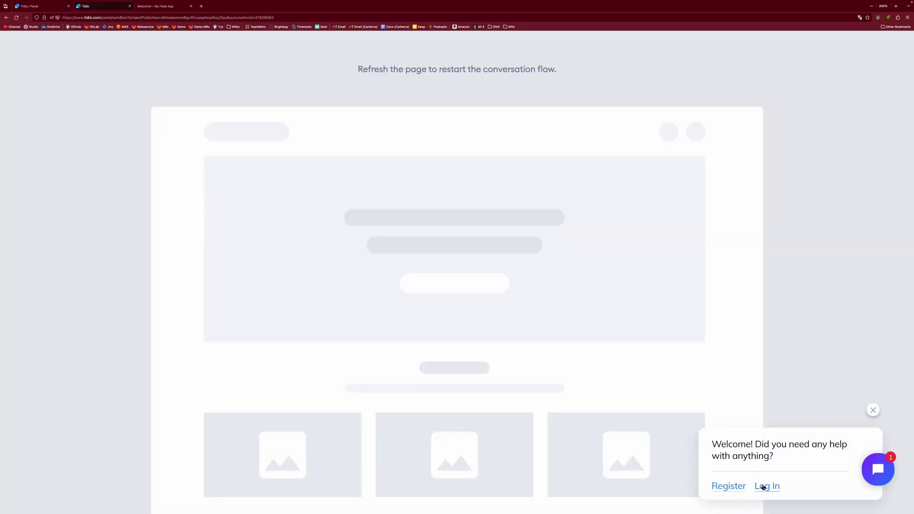
Step: In the preview chat, choose Register, check the staff-contact reply, and return to the Welcomer editor
left_click(878, 469)
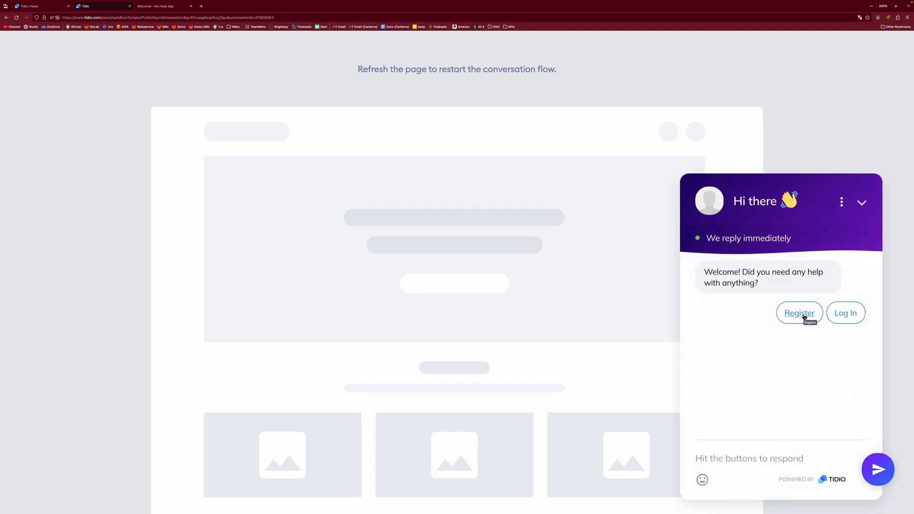
left_click(804, 317)
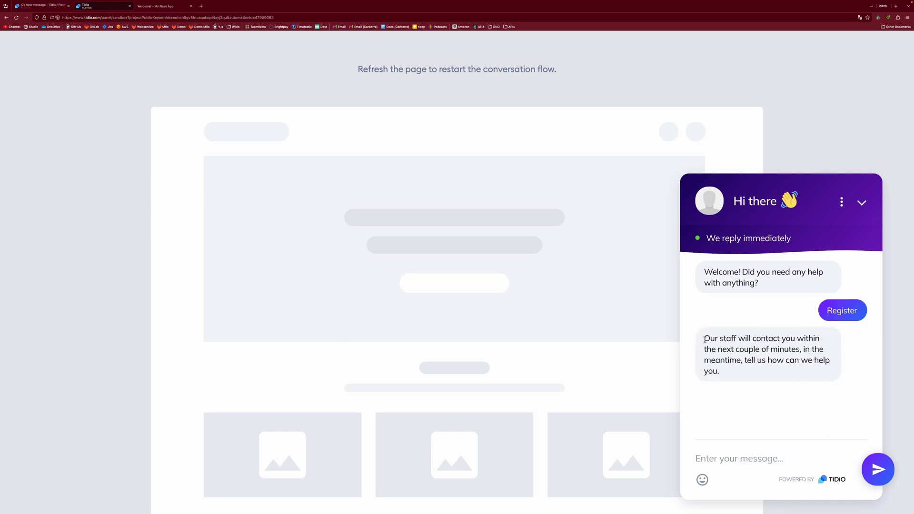
left_click_drag(704, 339, 766, 370)
left_click(731, 374)
left_click(43, 6)
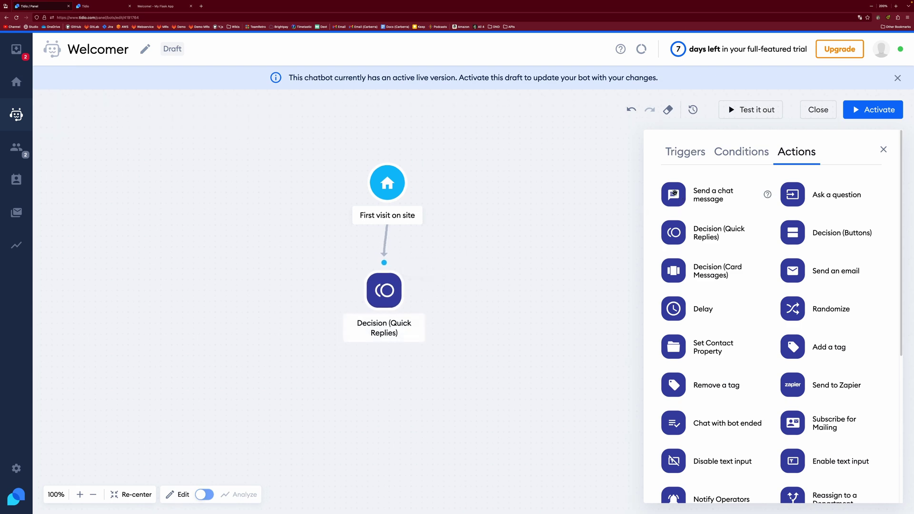
Step: Link a new chat message step to the Register reply saying 'Registration help'
left_click_drag(673, 195, 325, 360)
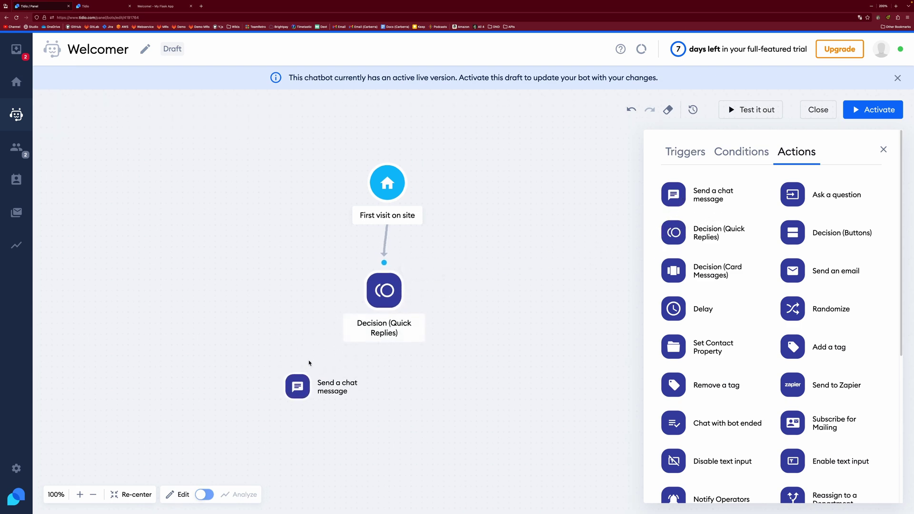
left_click_drag(309, 363, 307, 363)
left_click_drag(357, 291, 287, 354)
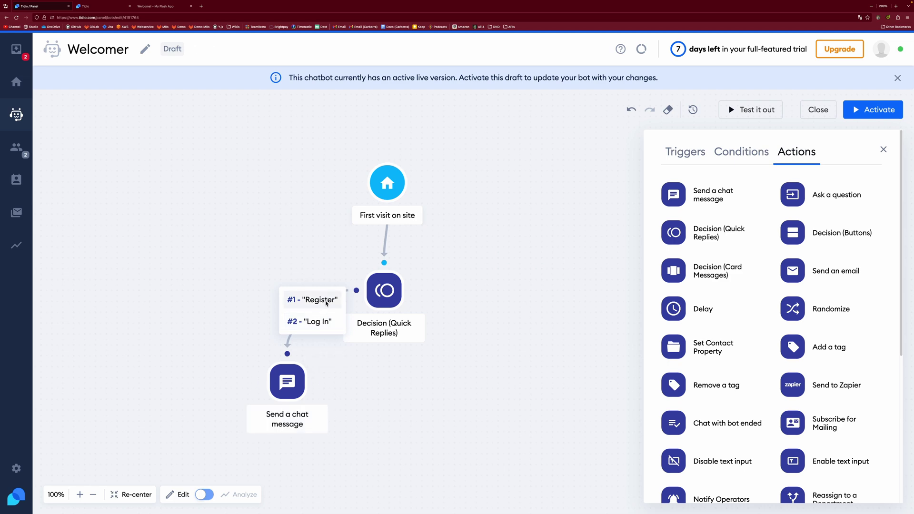
left_click(294, 381)
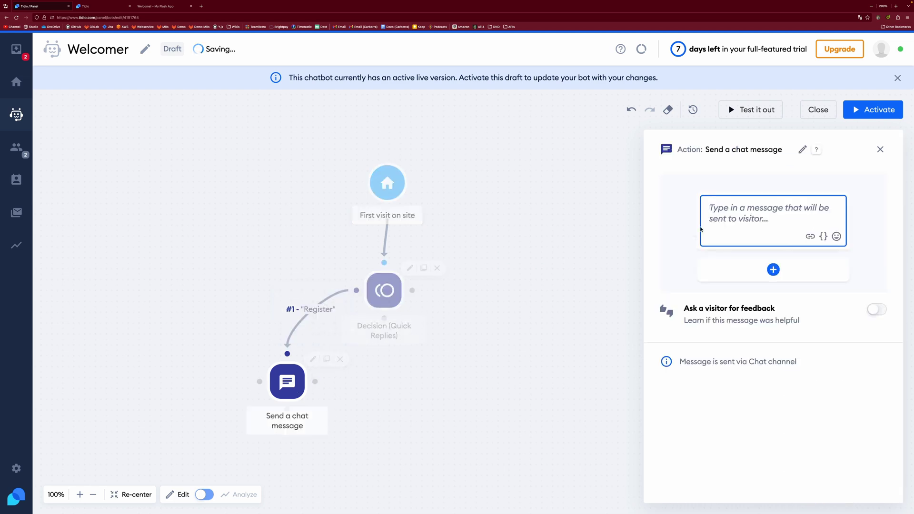
type("Registration help")
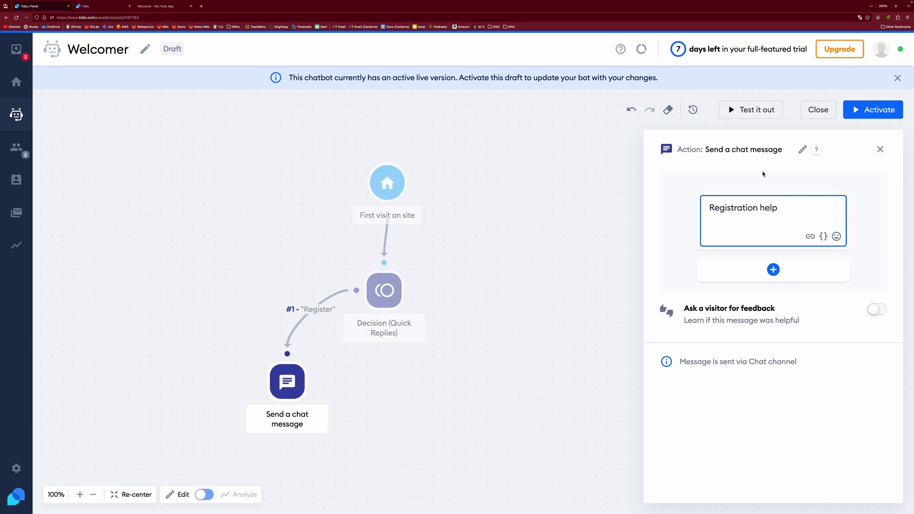
left_click(516, 332)
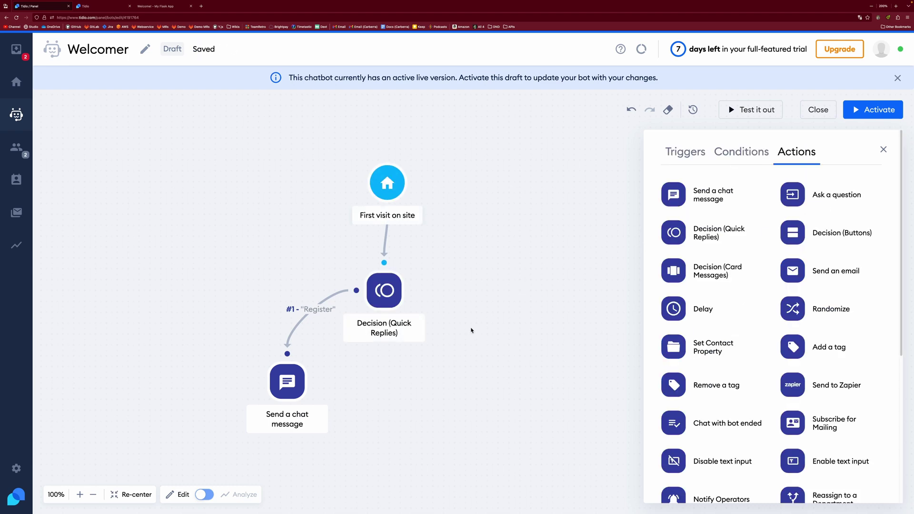
Step: Add a second chat message step for Log In reading 'Log in help'
left_click_drag(672, 194, 463, 350)
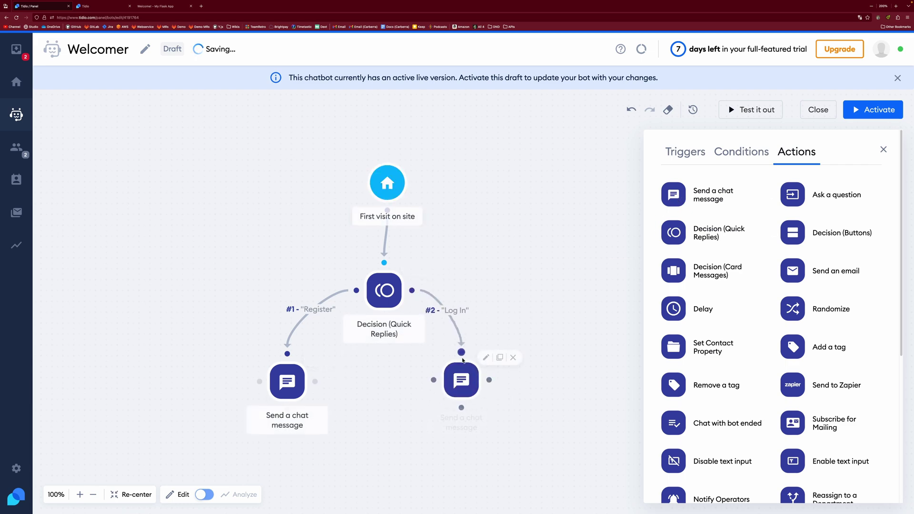
mouse_move(471, 376)
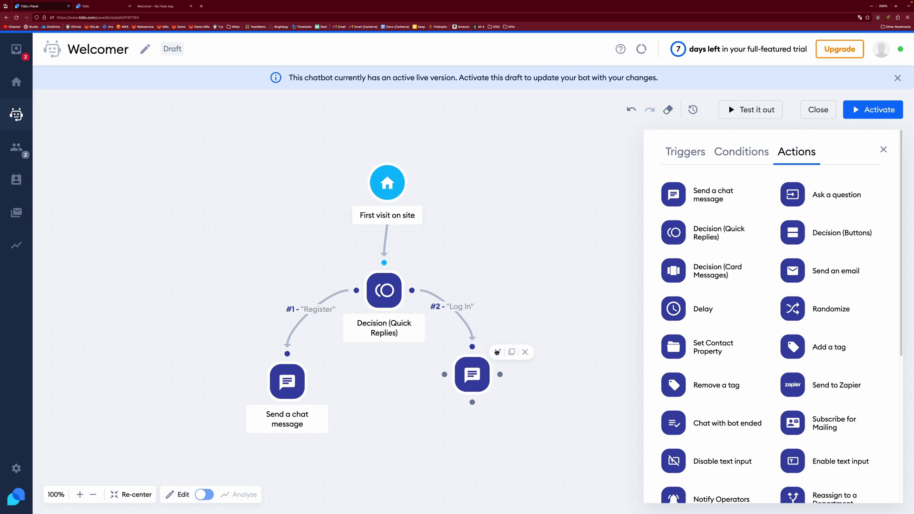
left_click(496, 352)
type("L")
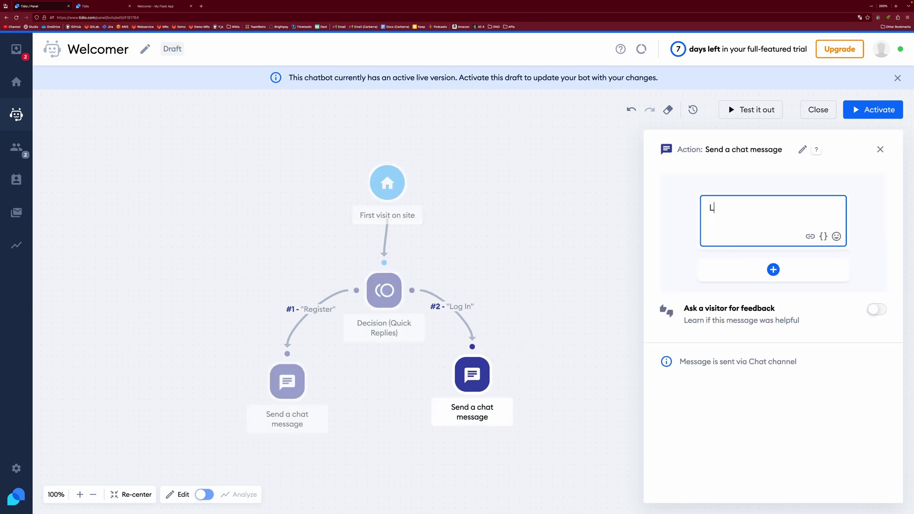
type("og in help")
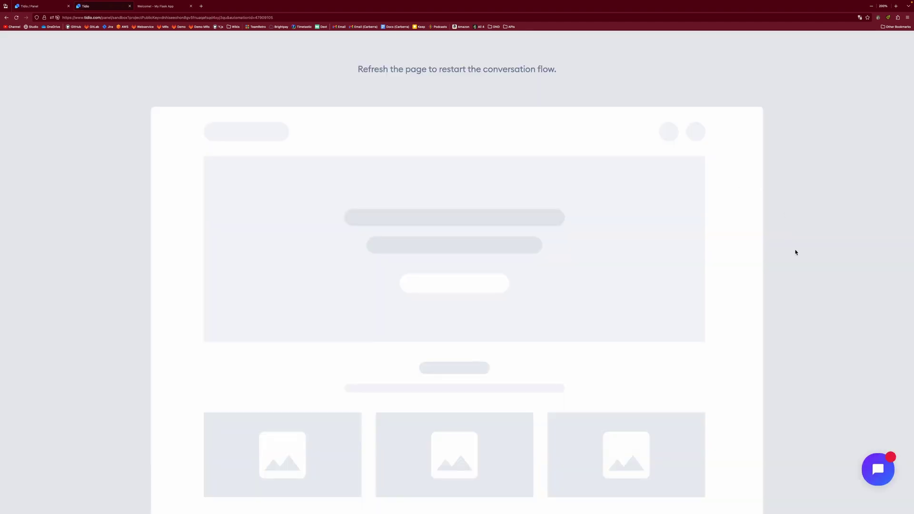
Step: In the preview, choose Log In, confirm the 'Log in help' reply, and return to the editor
left_click(868, 478)
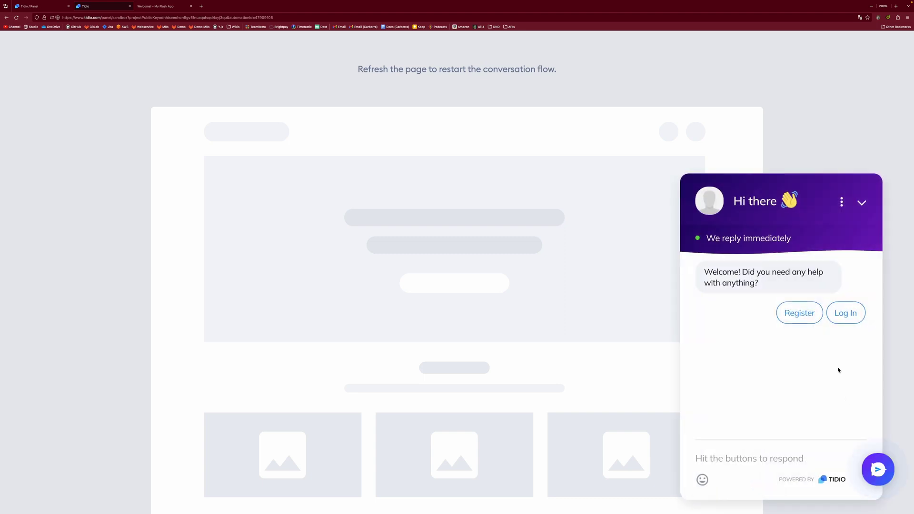
left_click(803, 318)
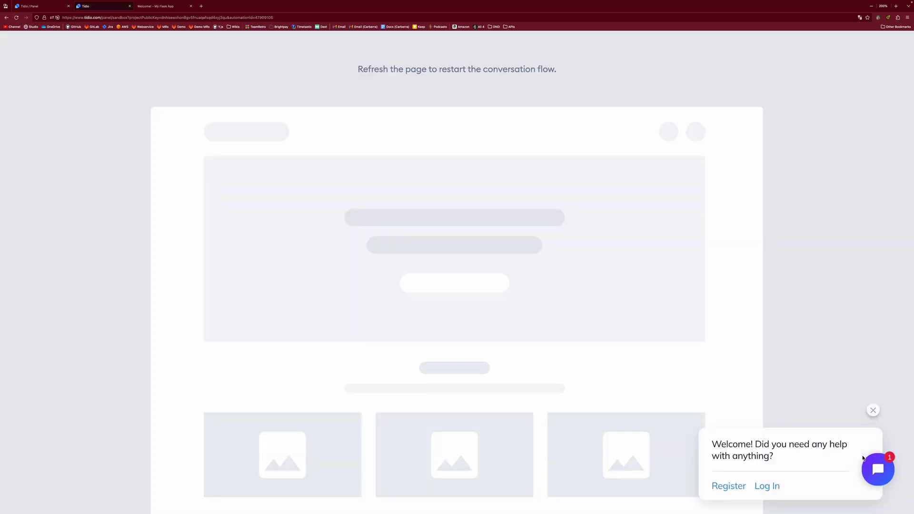
left_click(765, 487)
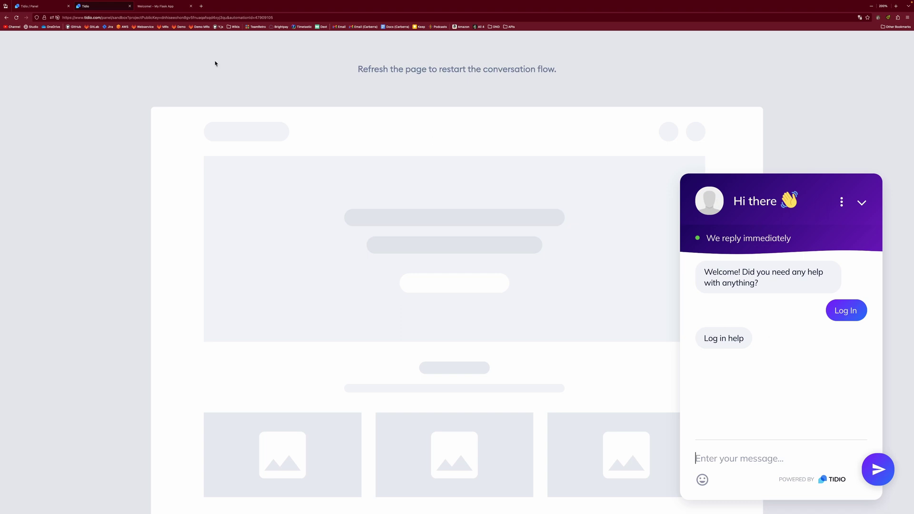
left_click(39, 7)
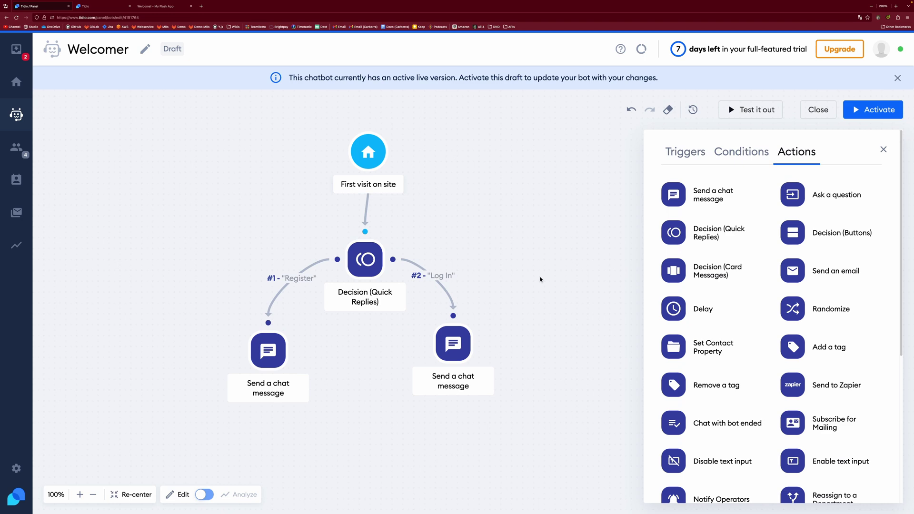
Step: Loop the Register and Log In message steps back to the quick-replies decision and launch a preview
left_click_drag(462, 336, 365, 287)
left_click_drag(296, 350, 364, 287)
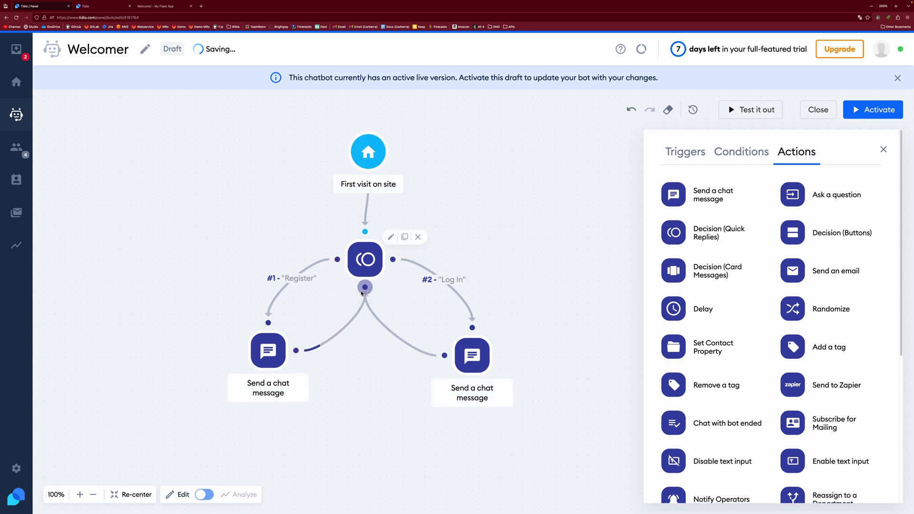
left_click_drag(472, 355, 453, 351)
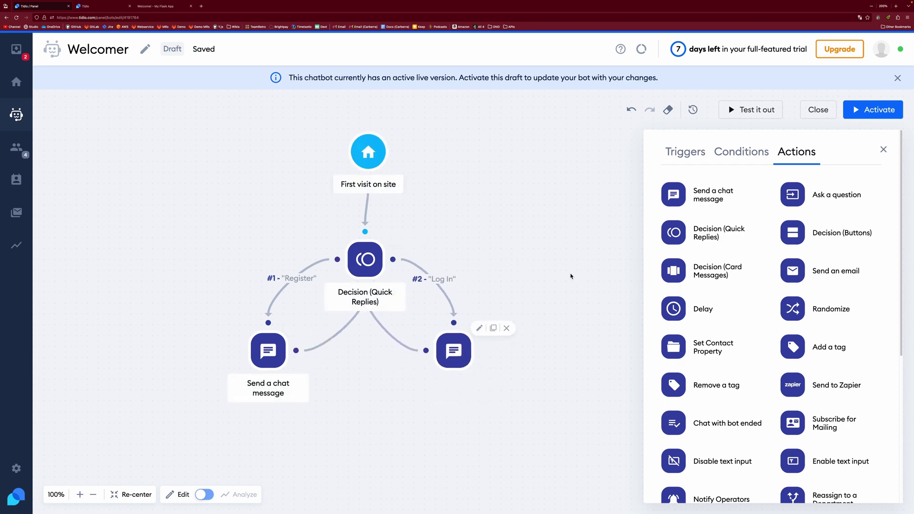
left_click(752, 110)
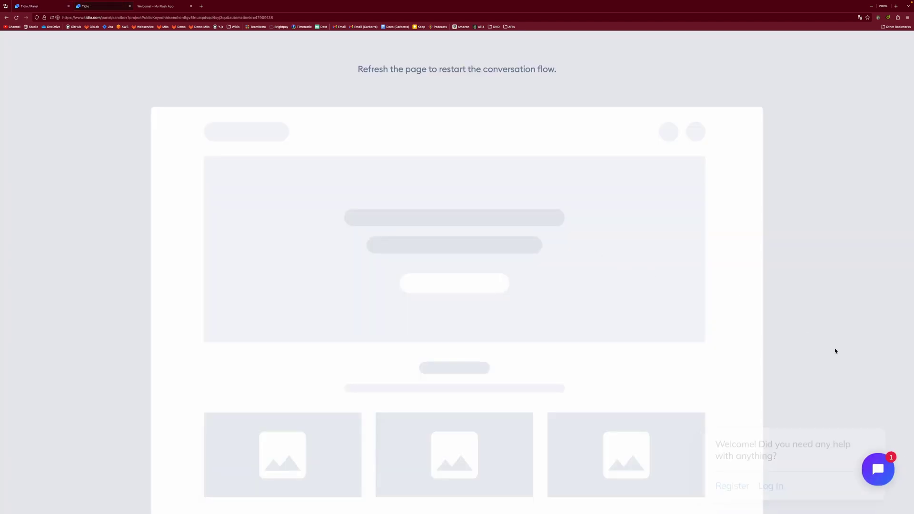
Step: In the preview, choose Register then Log In, confirm the welcome question repeats, and return to the editor
left_click(730, 486)
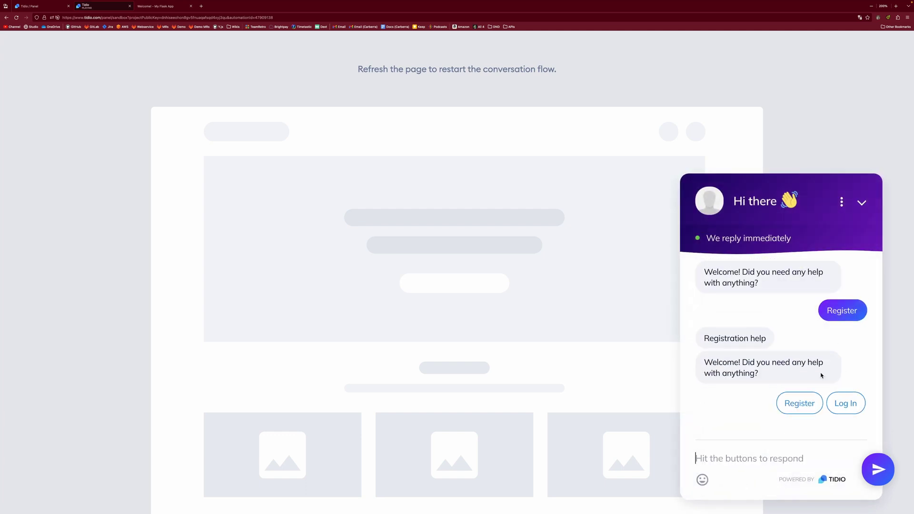
left_click(845, 405)
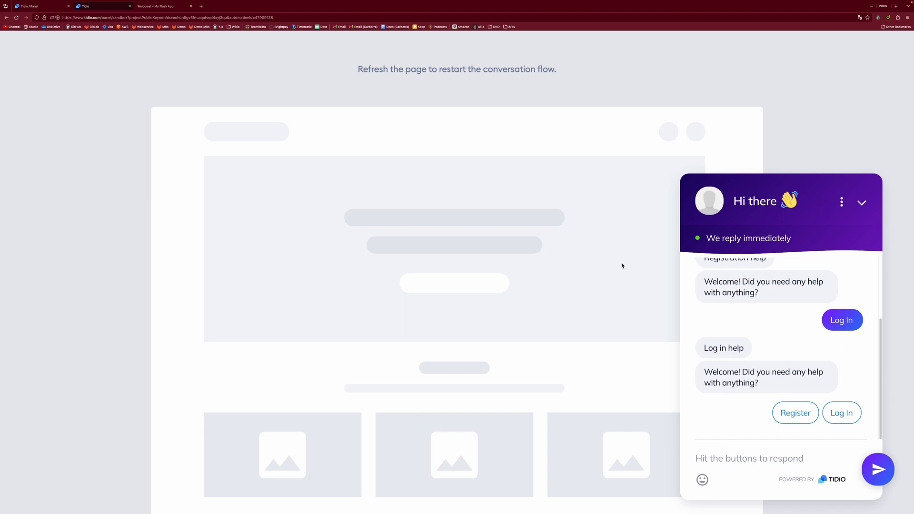
left_click(44, 9)
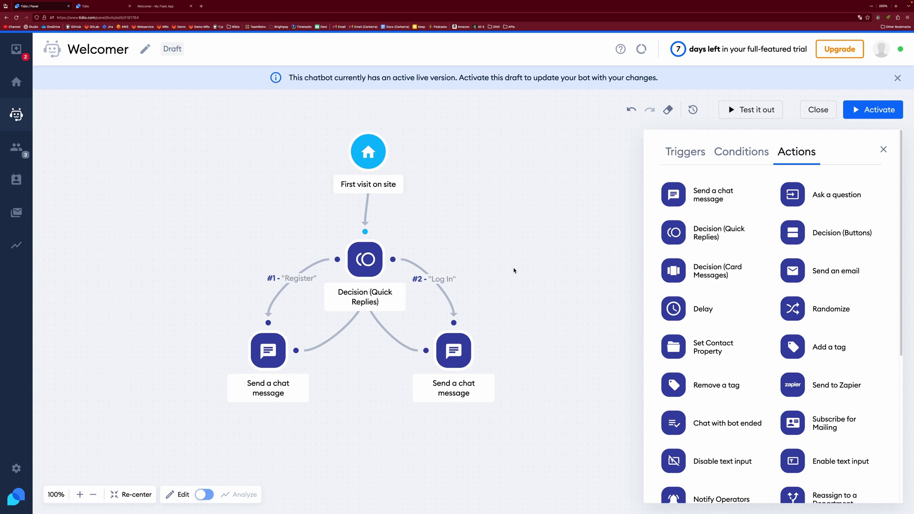
Step: Add a Mobile condition and a new Send a chat message node beside the Register message
left_click(740, 152)
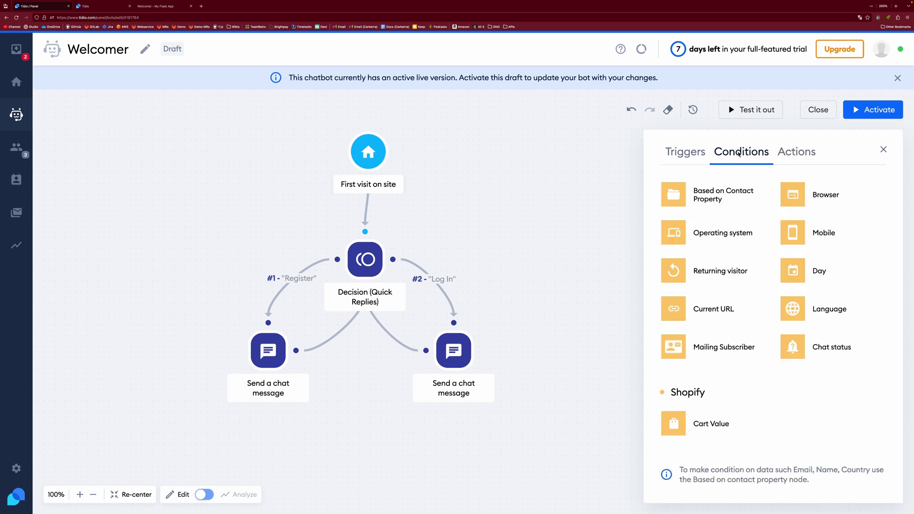
left_click_drag(514, 263, 541, 206)
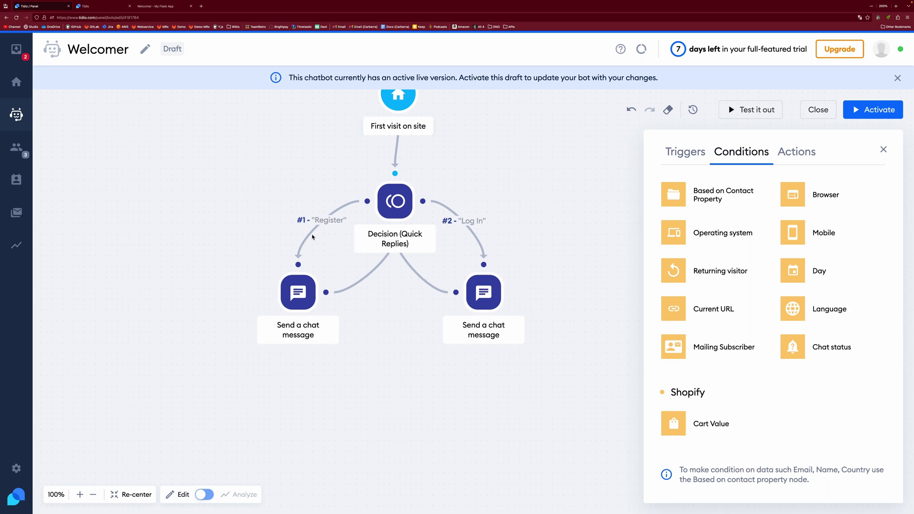
left_click_drag(298, 291, 302, 362)
left_click_drag(792, 232, 279, 248)
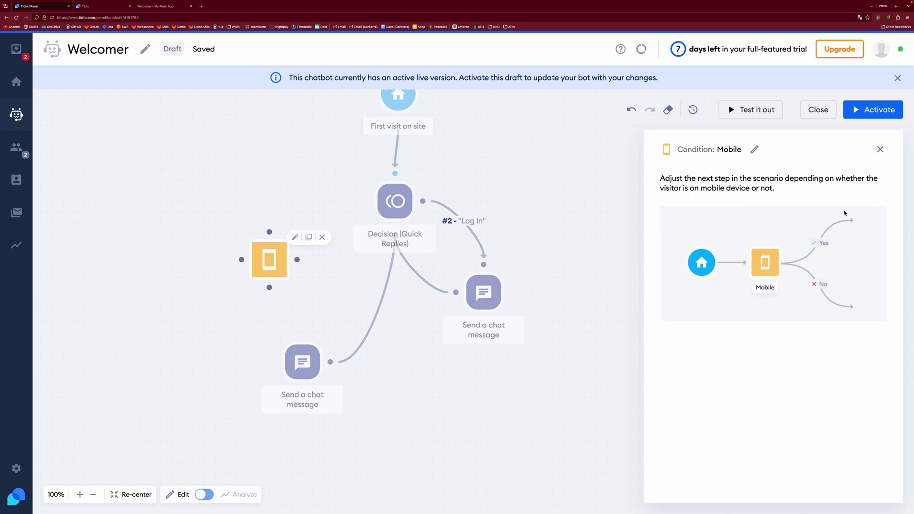
left_click_drag(269, 260, 288, 262)
mouse_move(300, 366)
left_mouse_down()
mouse_move(267, 359)
mouse_move(315, 361)
left_mouse_up()
left_click(796, 151)
left_click_drag(714, 195, 190, 358)
left_click_drag(320, 364, 334, 365)
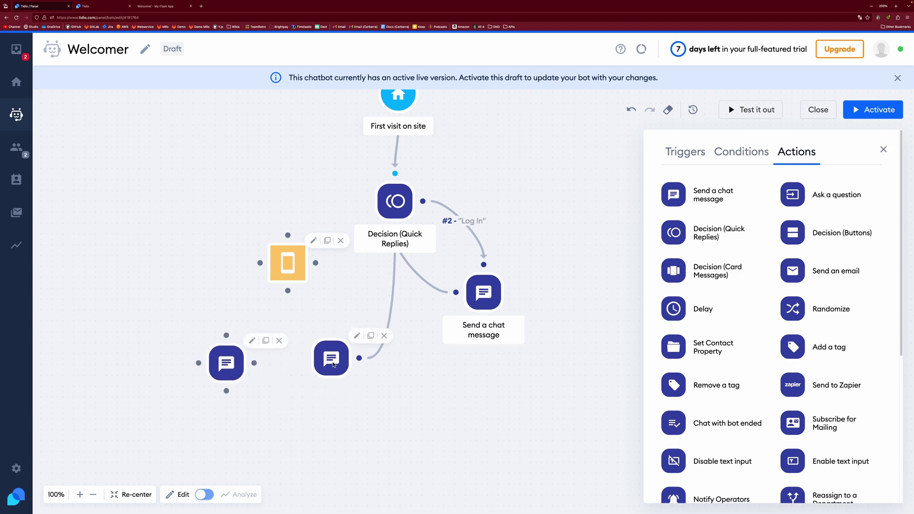
left_click_drag(218, 360, 229, 355)
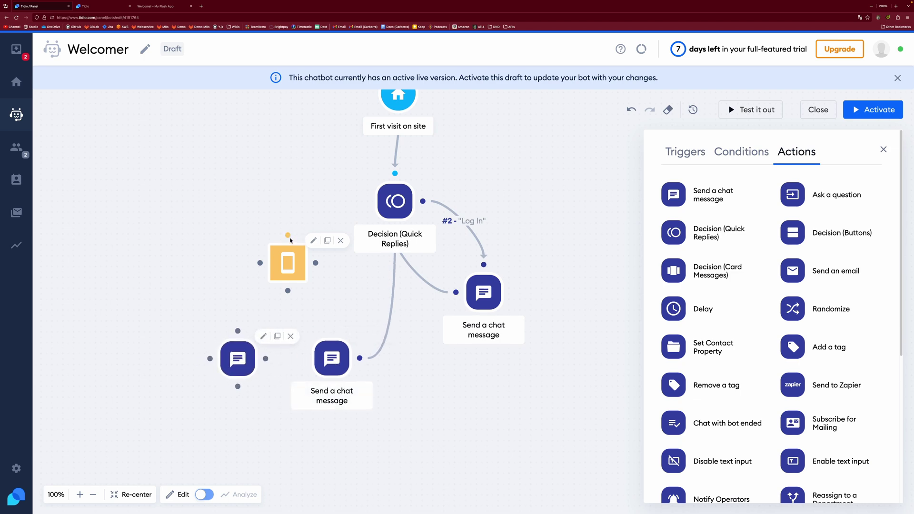
Step: Wire Register into the Mobile condition, Yes to the new message and No to the original
left_click_drag(288, 235, 367, 201)
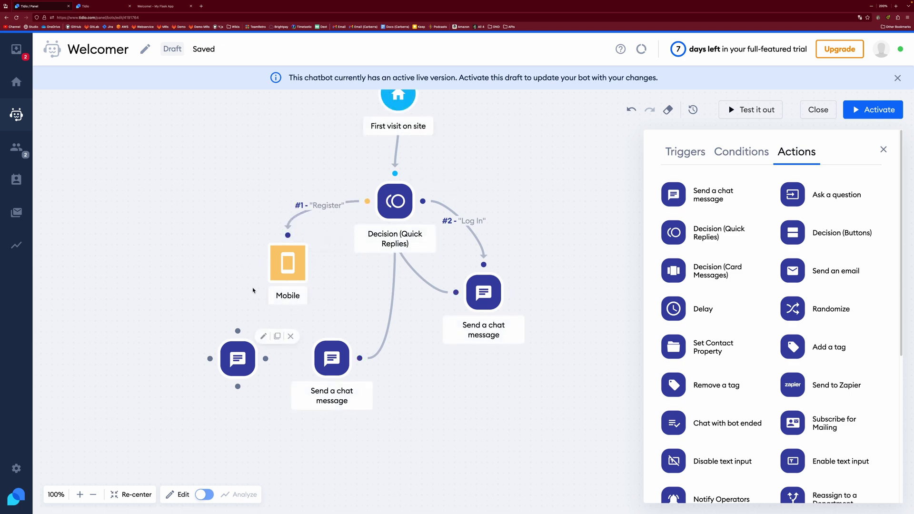
left_click_drag(259, 263, 237, 331)
left_click_drag(315, 263, 331, 330)
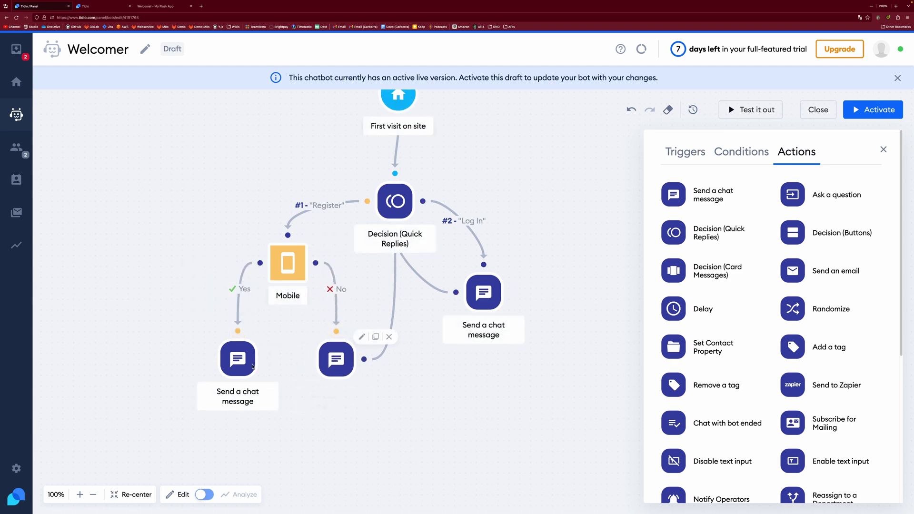
left_click_drag(241, 361, 394, 229)
left_click_drag(285, 347, 253, 359)
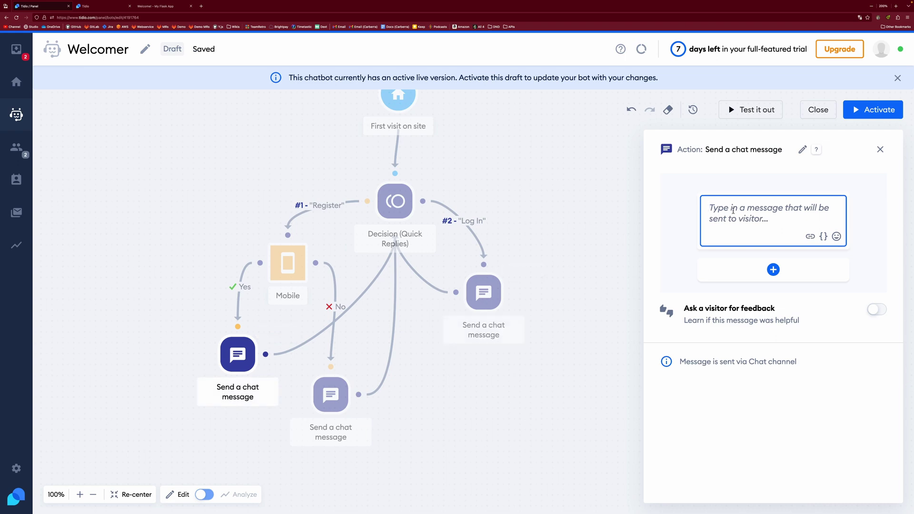
Step: Set the Yes message to 'Mobile registration help' and the No message to 'NOT mobile registration help', then test
type("Mobile regist")
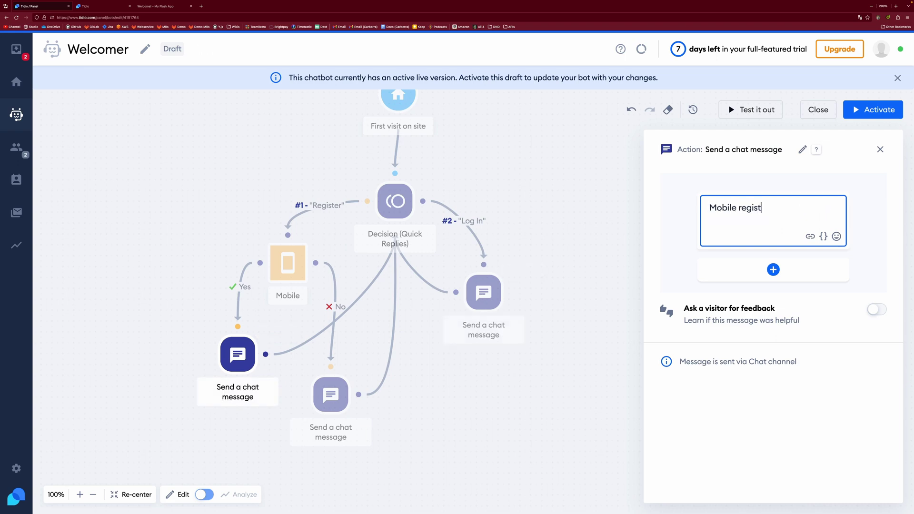
type("ration help")
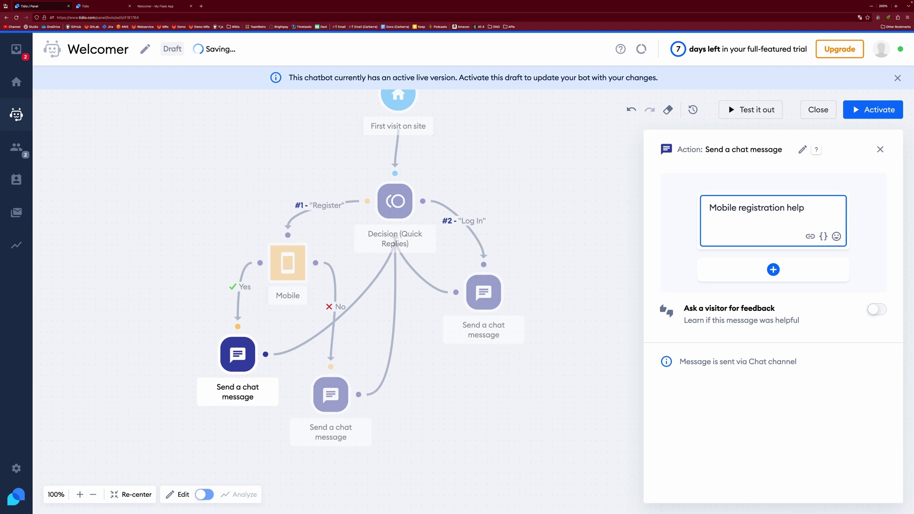
left_click(331, 395)
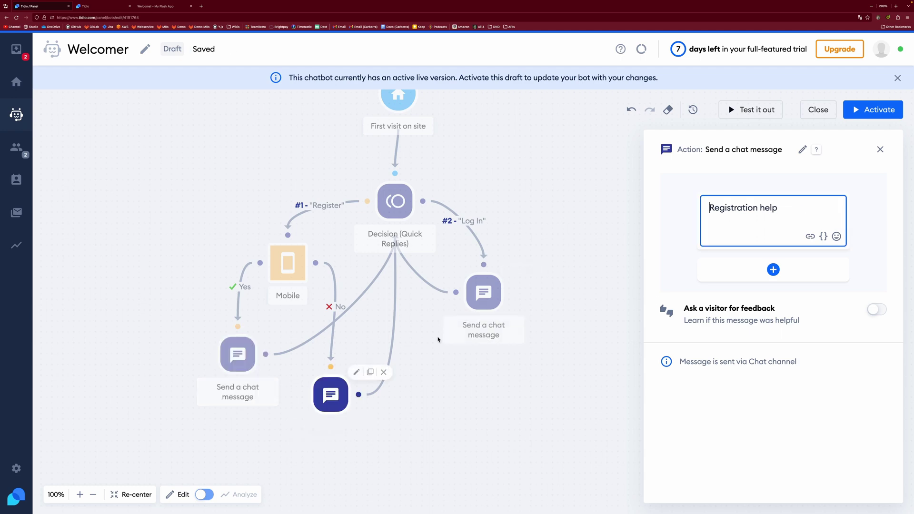
type("NOT mobile")
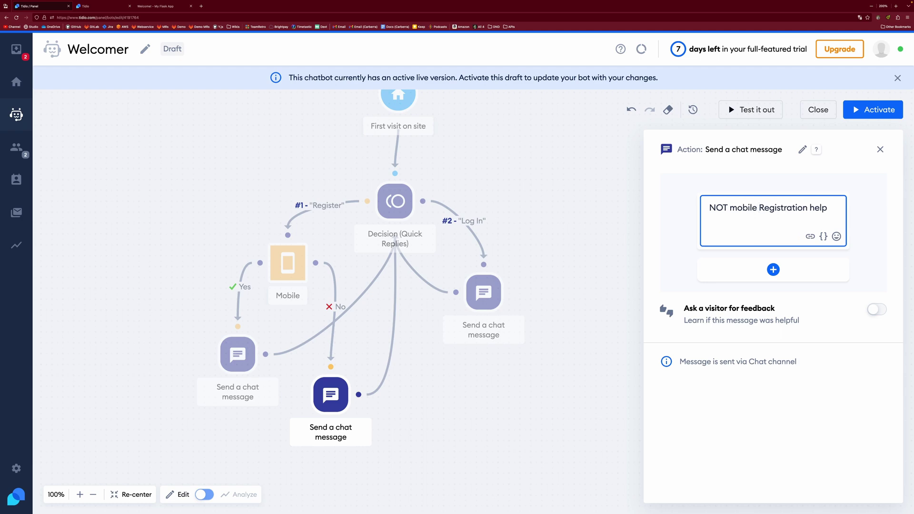
key("Delete")
type("r")
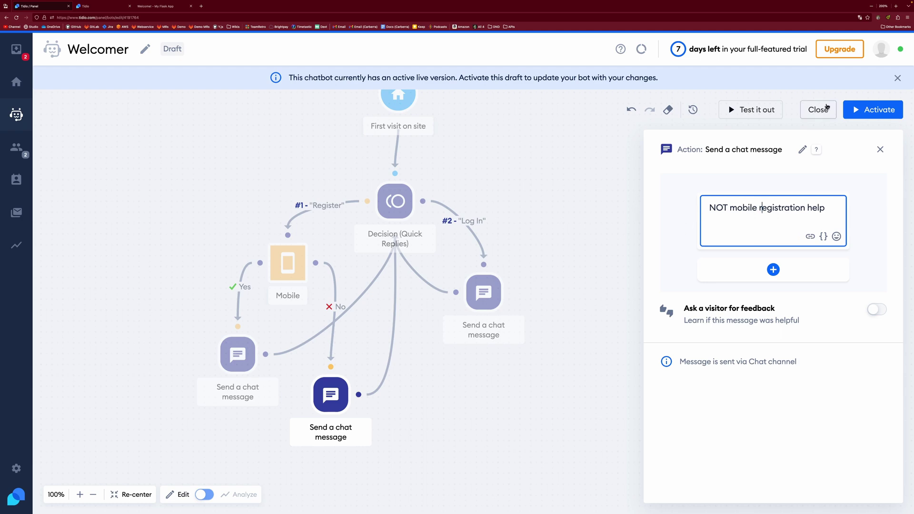
left_click(755, 109)
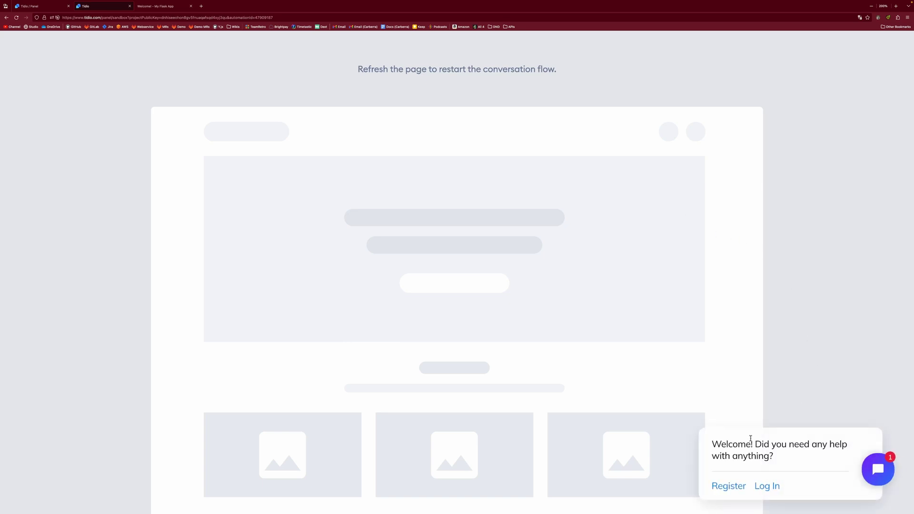
Step: Choose Register in the test chat, see 'NOT mobile registration help', and return to the editor
left_click(728, 486)
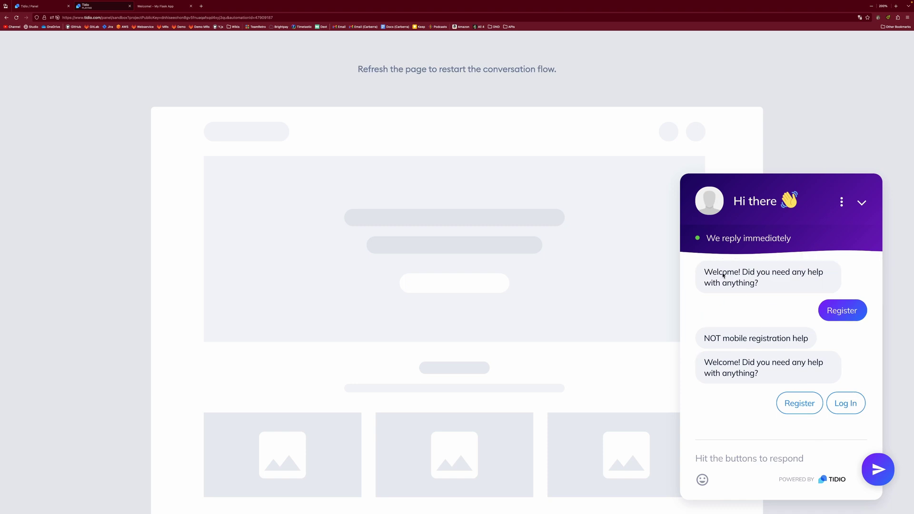
left_click(43, 7)
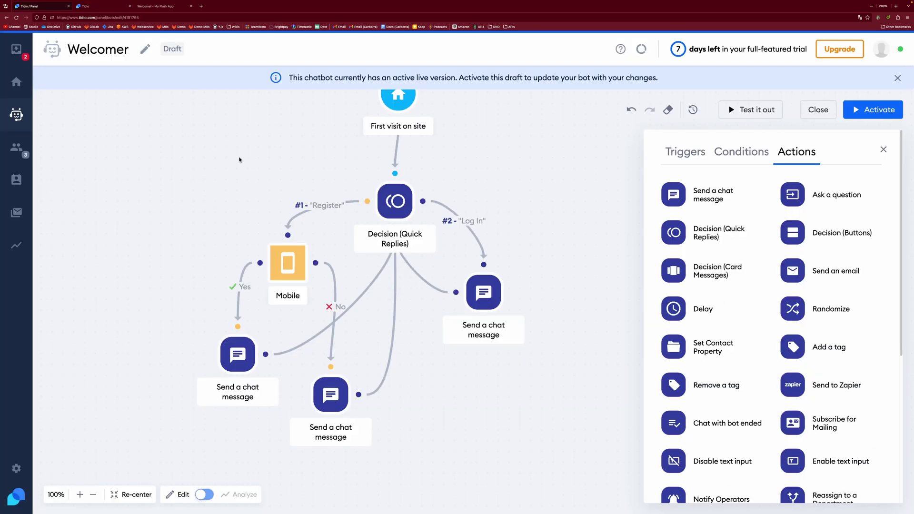
Step: Browse the Conditions, Actions and Triggers block lists, ending on Settings' Widget Appearance section
left_click(741, 152)
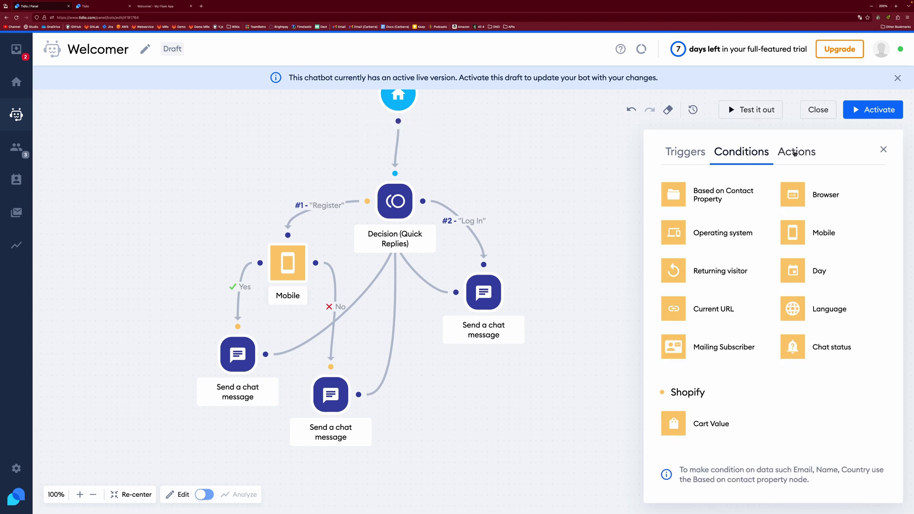
left_click(794, 153)
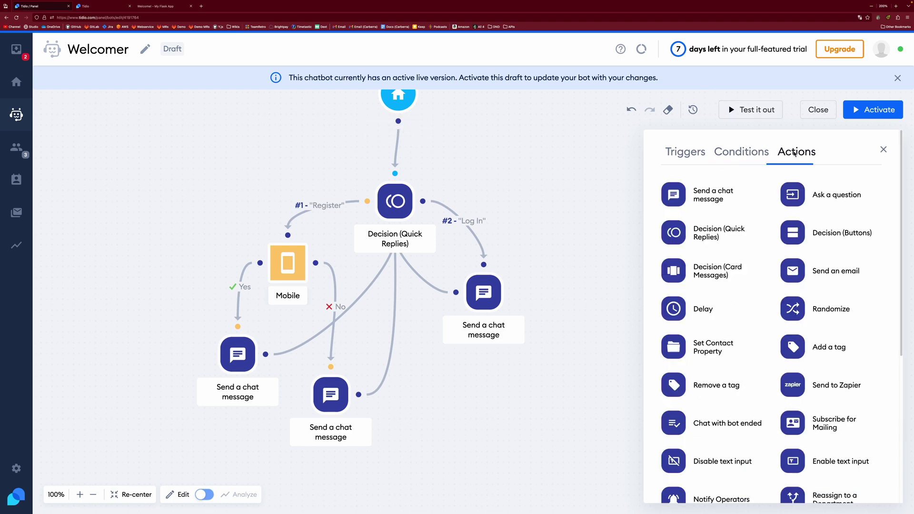
left_click(697, 153)
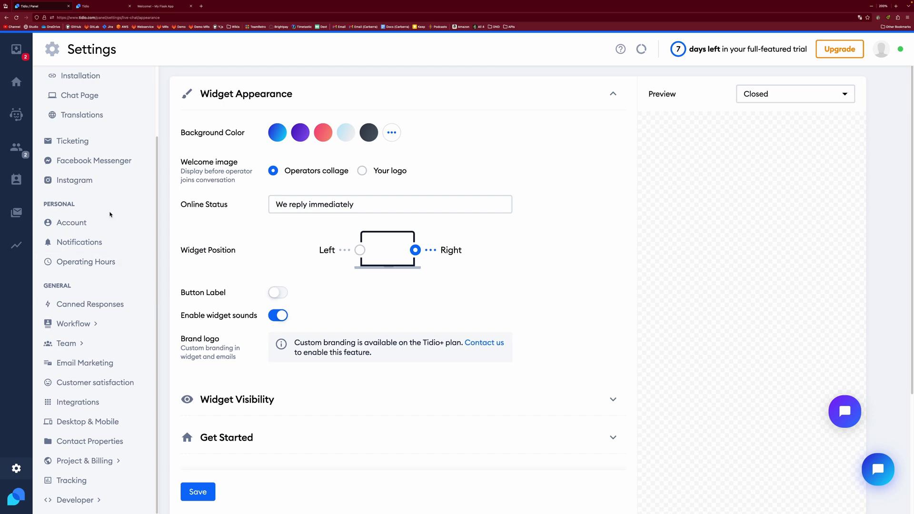
Step: Open the OpenAPI page under Developer in the Settings sidebar
scroll(110, 218, "up", 3)
scroll(113, 219, "down", 3)
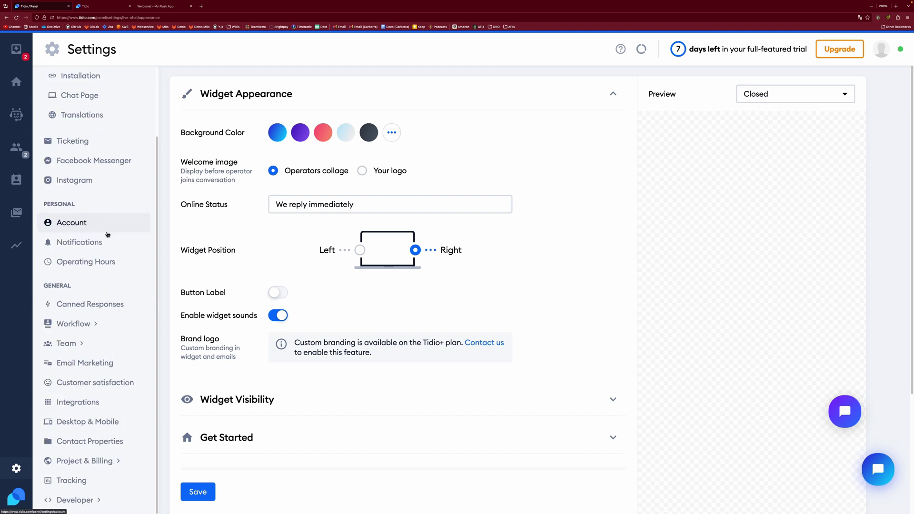
left_click(98, 497)
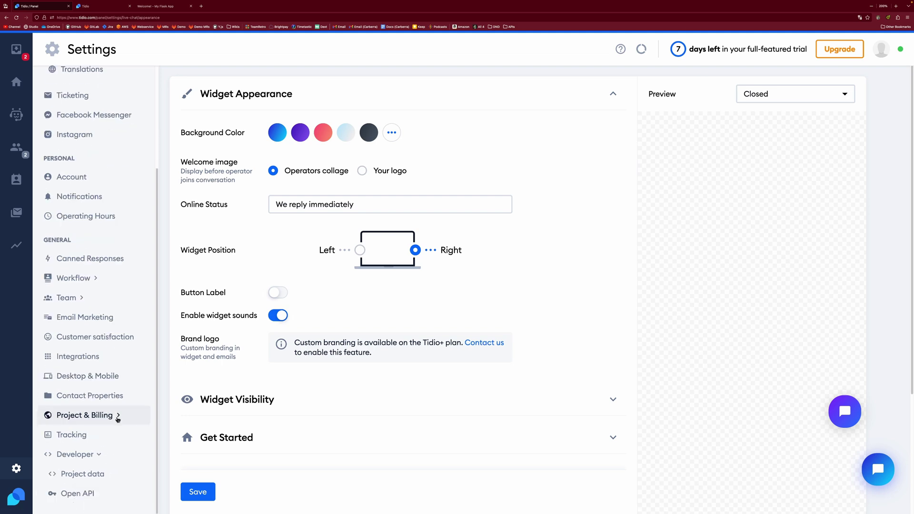
left_click(101, 496)
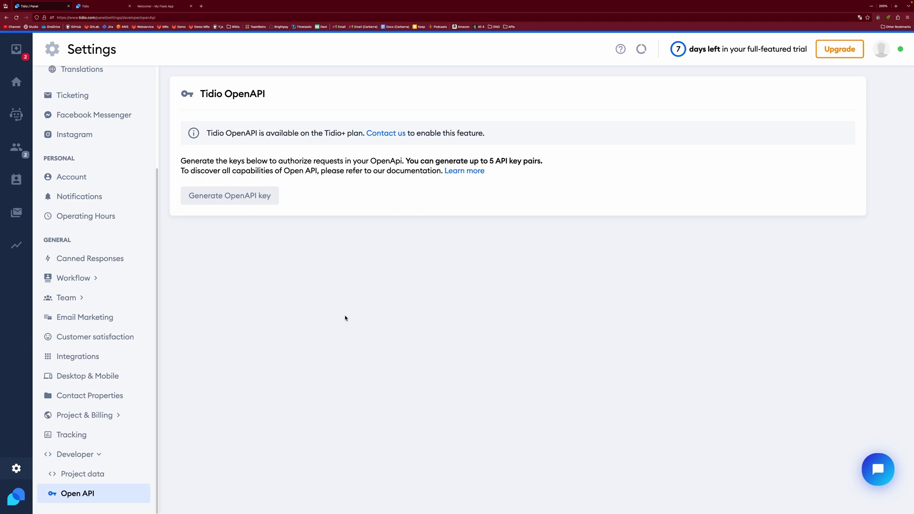
Step: Search Google for the Tidio API in a new browser tab
left_click(201, 6)
type("tidio apu")
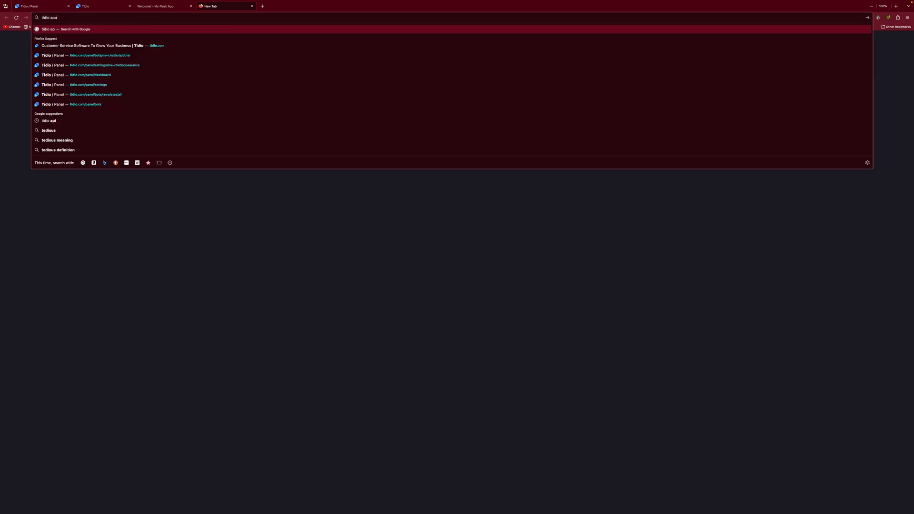
key("Return")
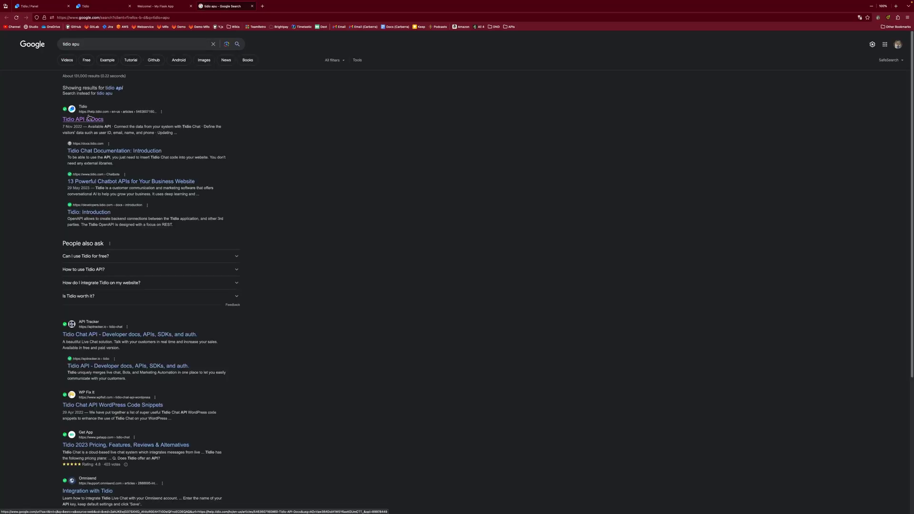
Step: Open the 'Tidio API & Docs' Help Center article from the search results
left_click(90, 119)
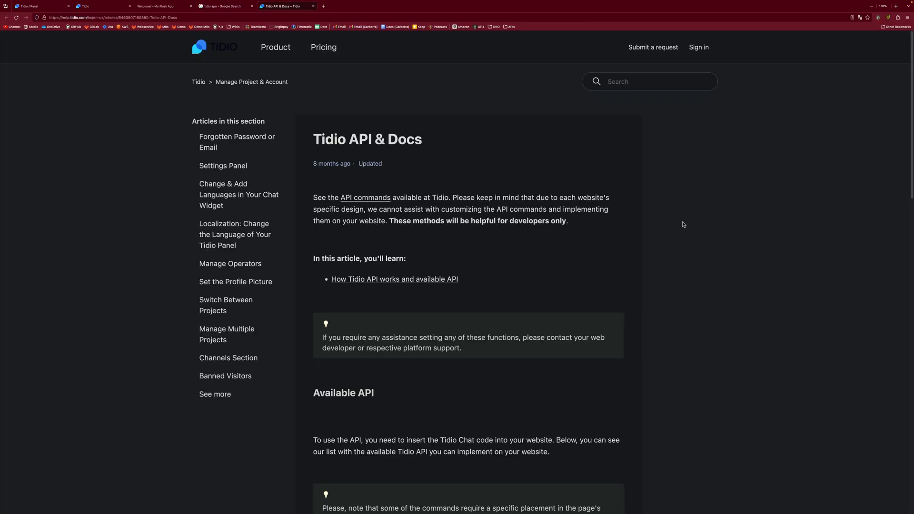